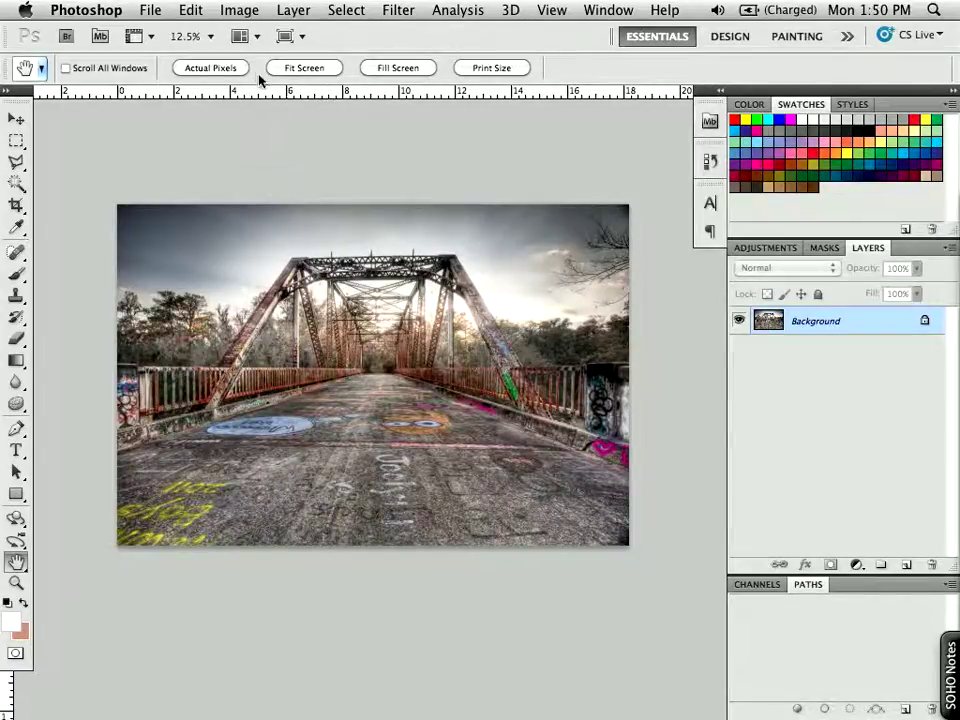
- Open the Image menu to reach the Canvas Size command
{"action": "left_click", "coordinate": [238, 12]}
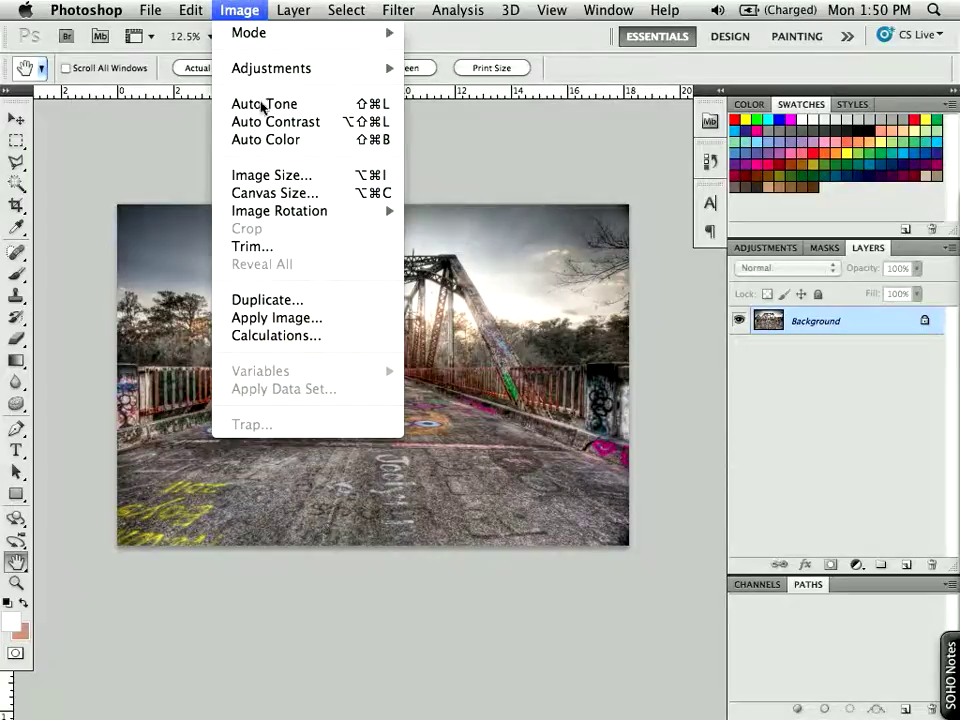
- Set Canvas Size to 26 in wide by 20 in high with a white extension
{"action": "left_click", "coordinate": [298, 194]}
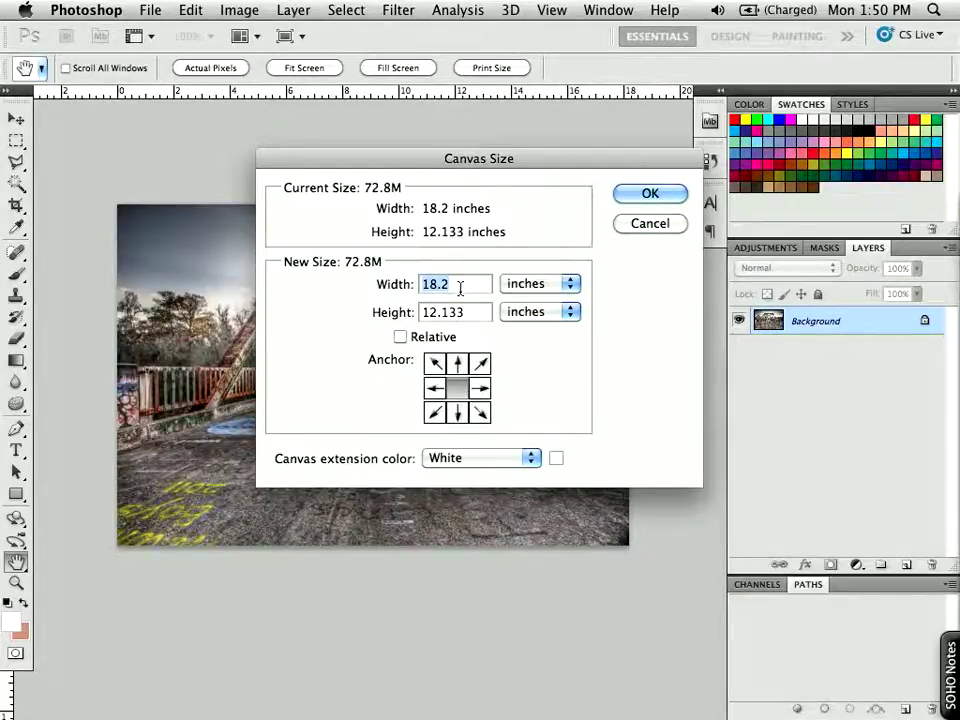
{"action": "double_click", "coordinate": [449, 284]}
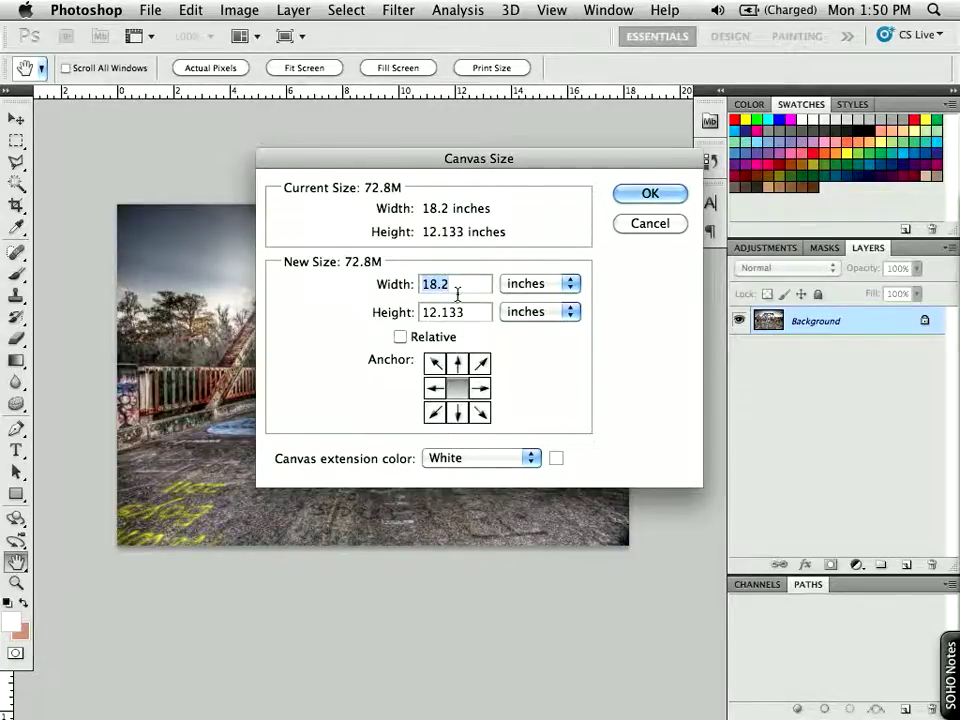
{"action": "double_click", "coordinate": [464, 285]}
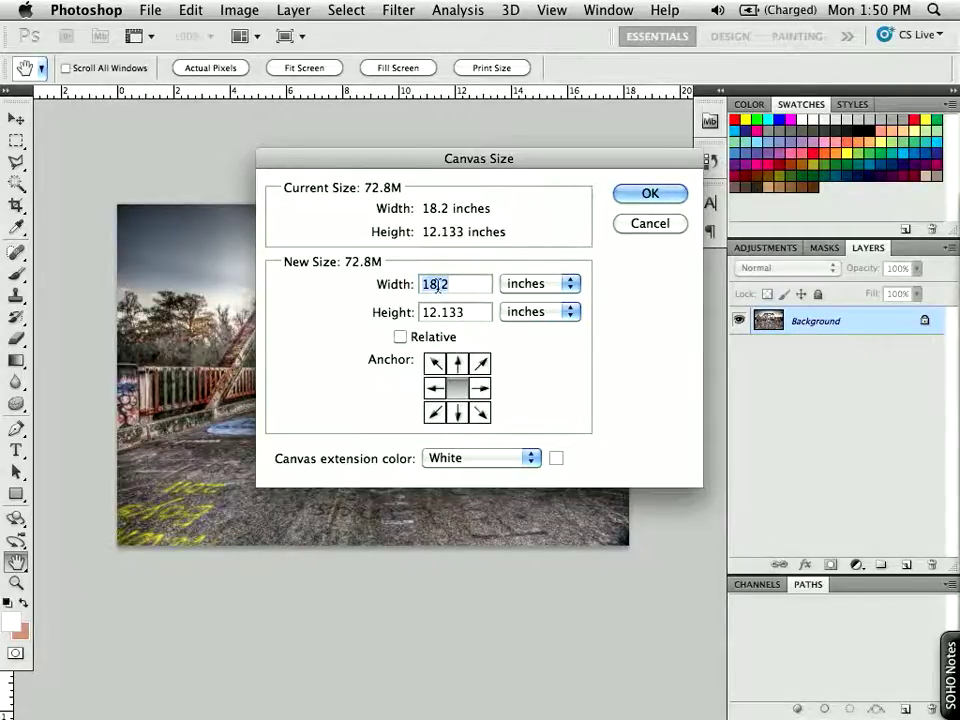
{"action": "type", "text": "26"}
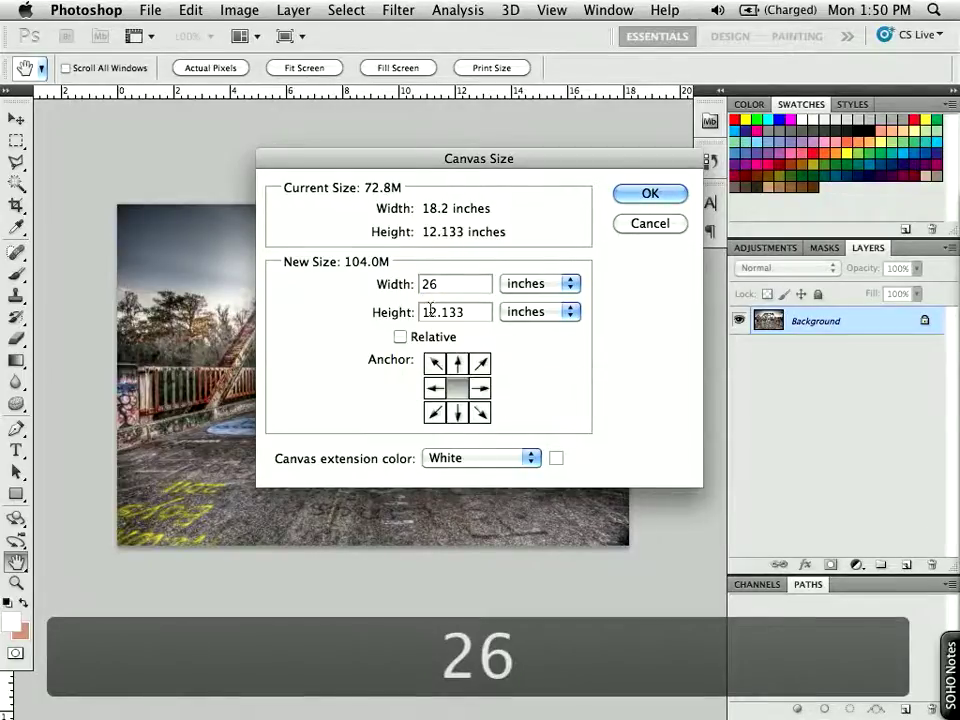
{"action": "double_click", "coordinate": [473, 312]}
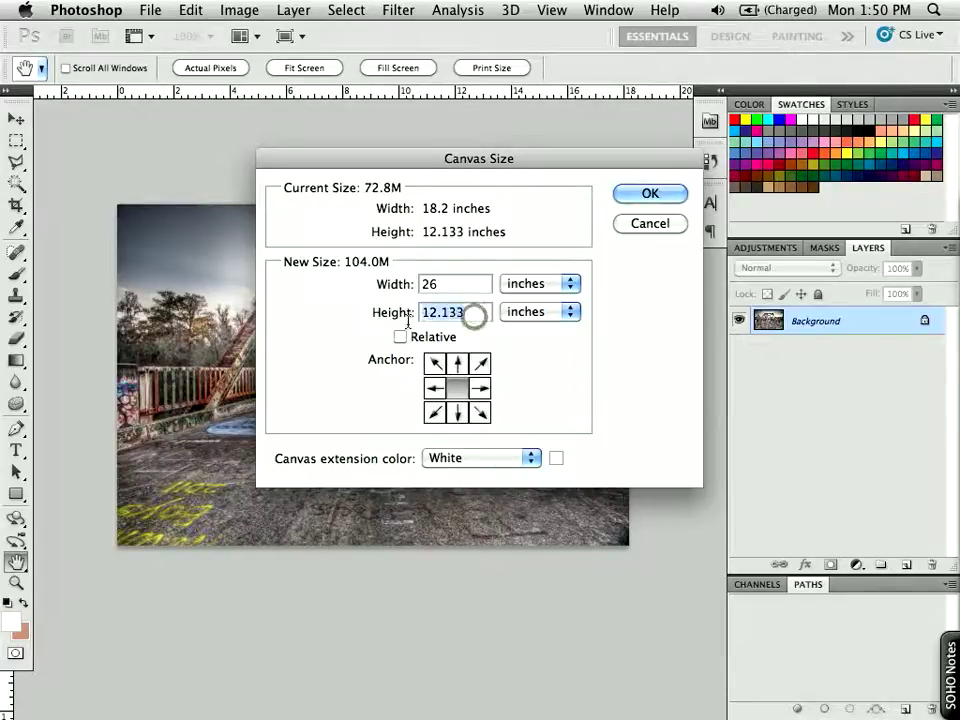
{"action": "type", "text": "20"}
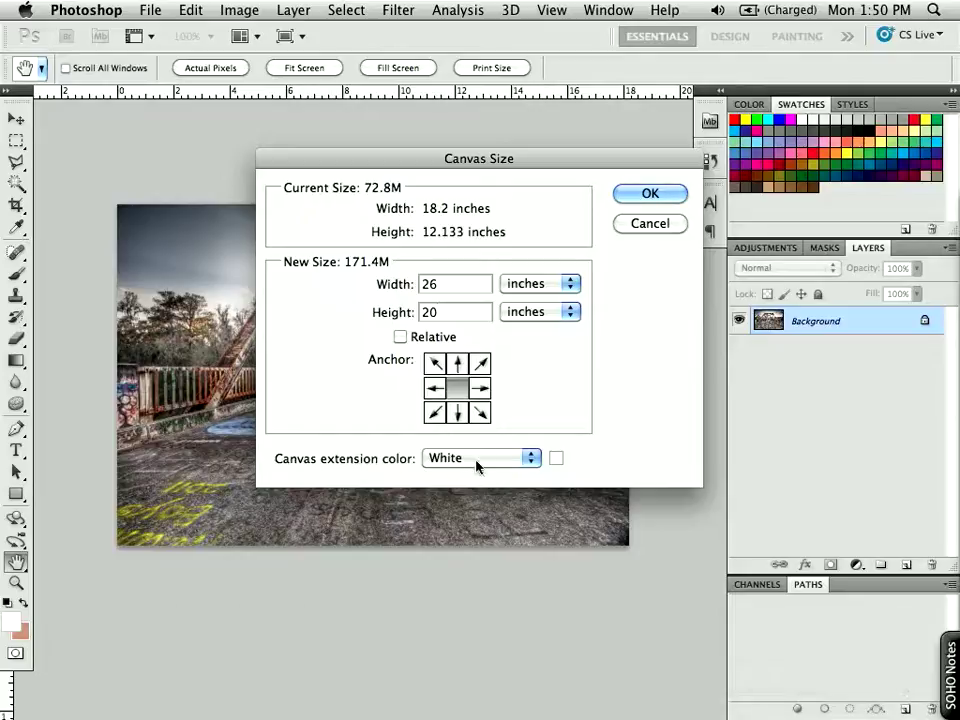
{"action": "left_click", "coordinate": [646, 194]}
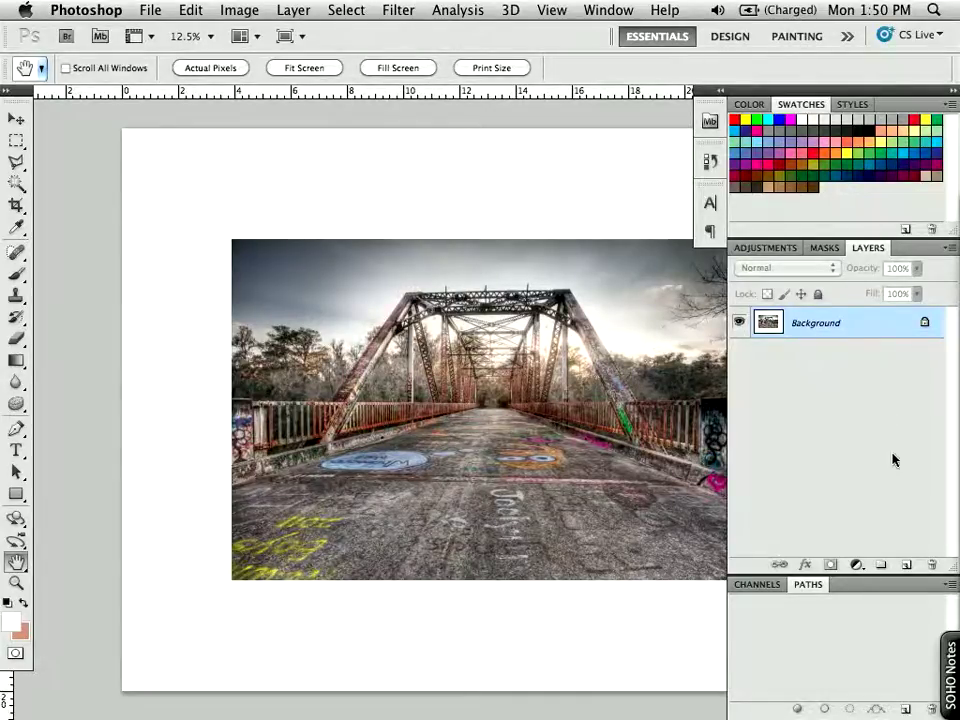
- Create a new layer above Background and name it 'mat'
{"action": "left_click", "coordinate": [905, 566]}
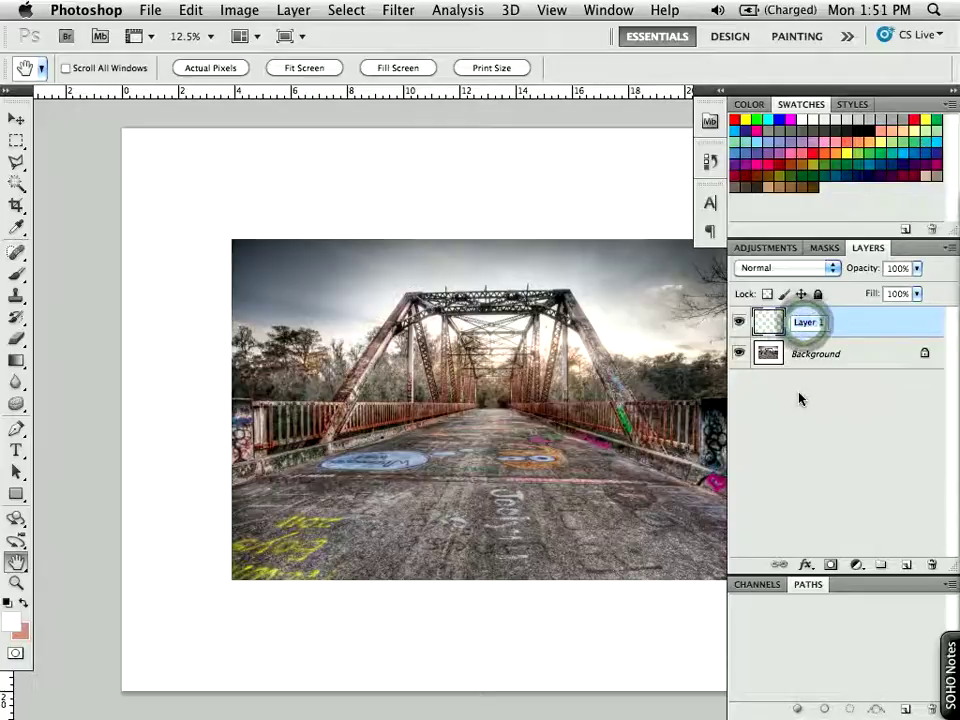
{"action": "type", "text": "mat"}
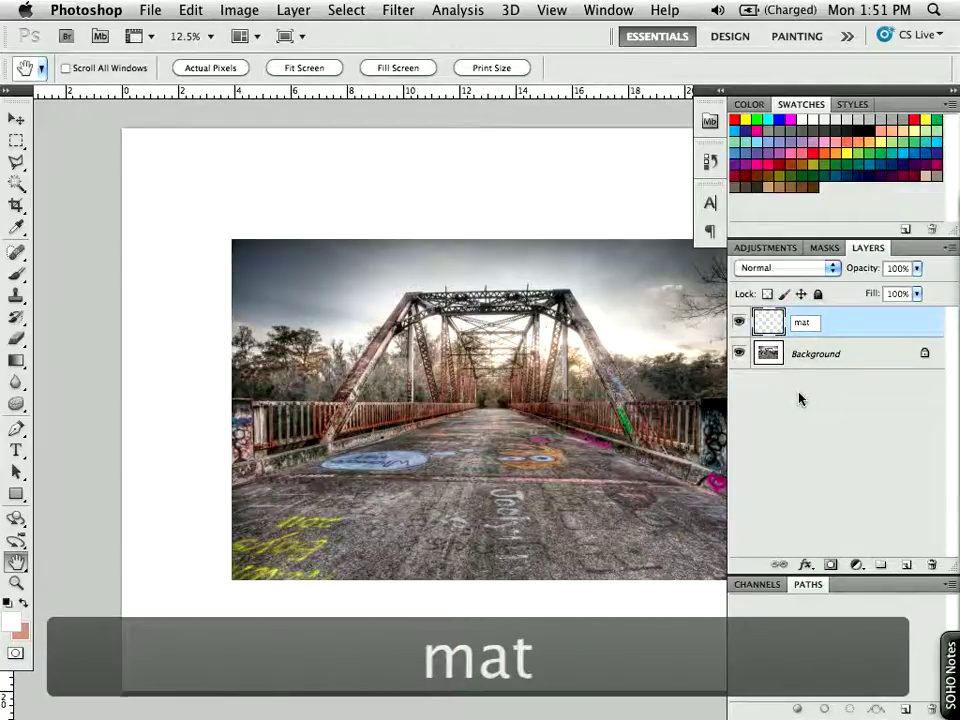
{"action": "left_click", "coordinate": [855, 325]}
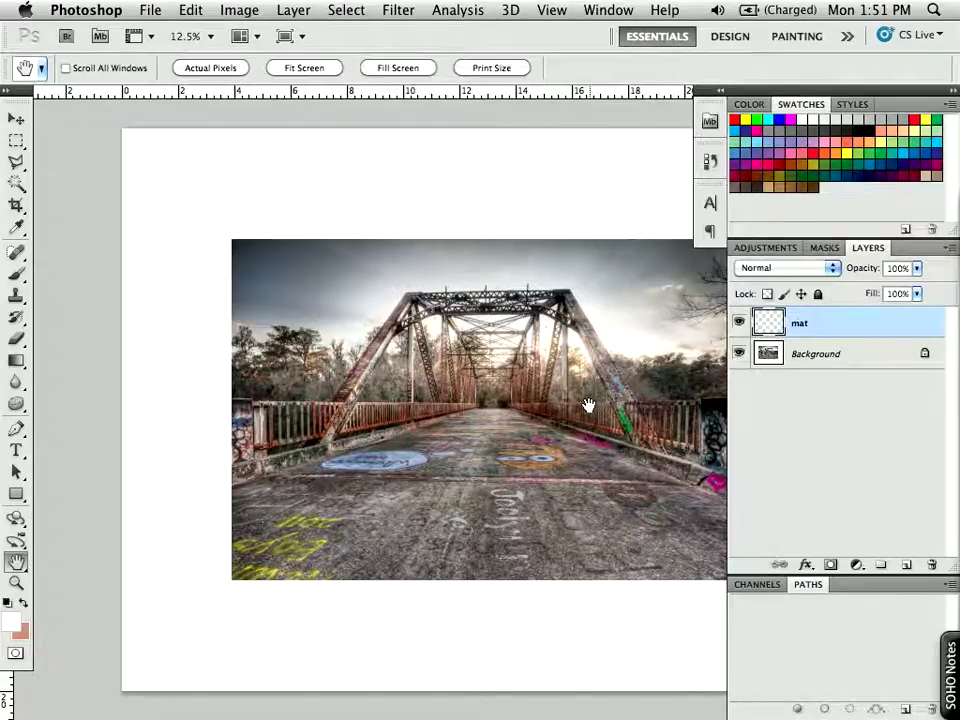
{"action": "left_click_drag", "start_coordinate": [587, 403], "coordinate": [497, 403]}
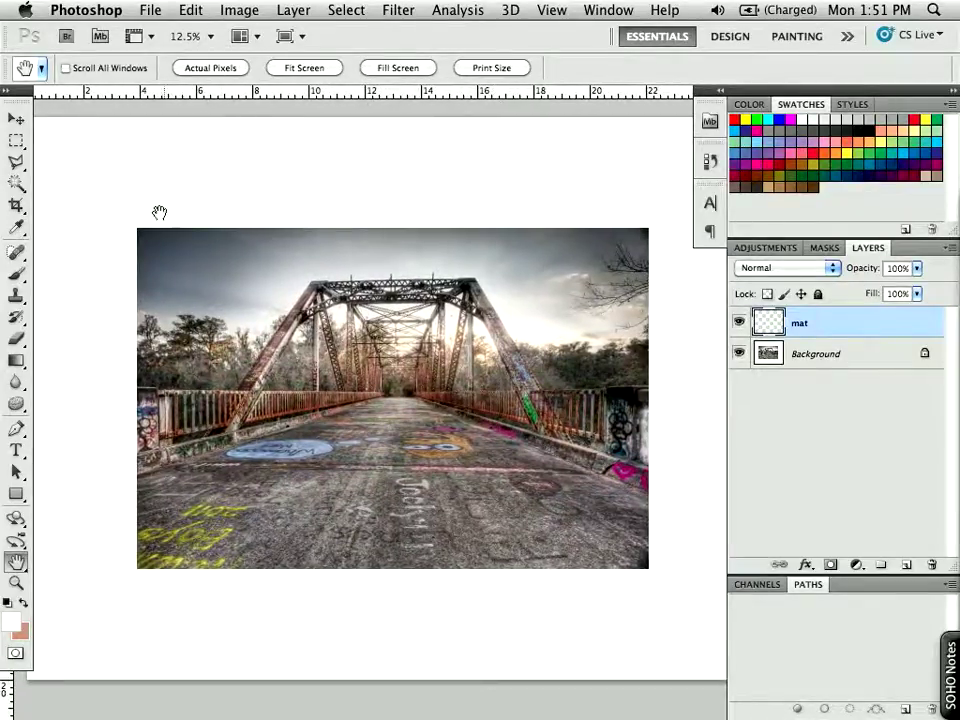
- Select a rectangle over the bridge photo and invert it to the surrounding border
{"action": "left_click", "coordinate": [16, 141]}
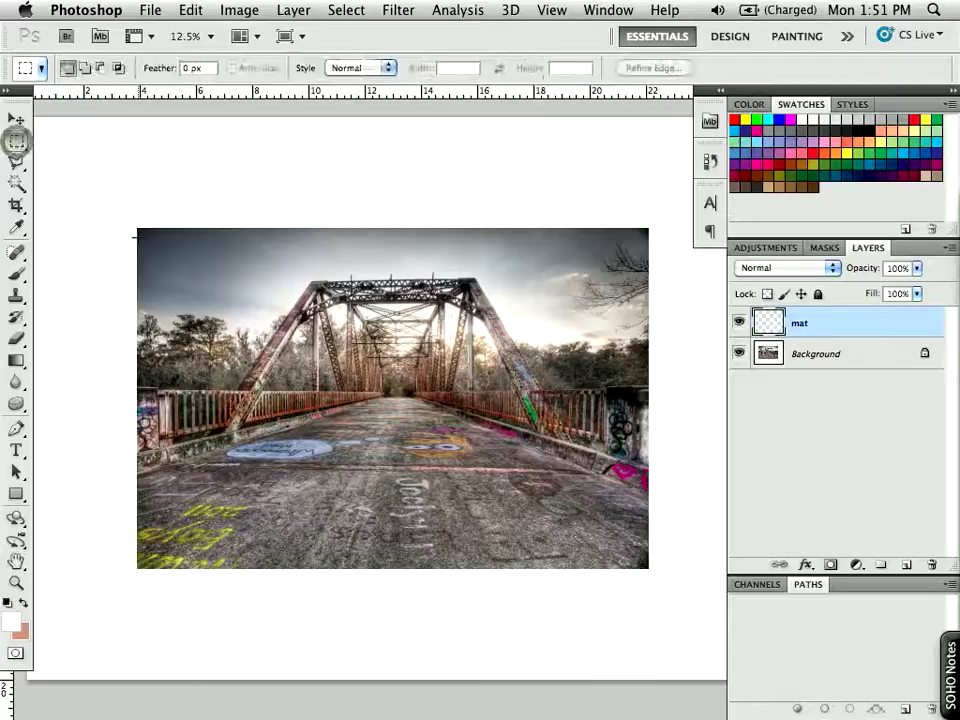
{"action": "left_click_drag", "start_coordinate": [137, 228], "coordinate": [645, 568]}
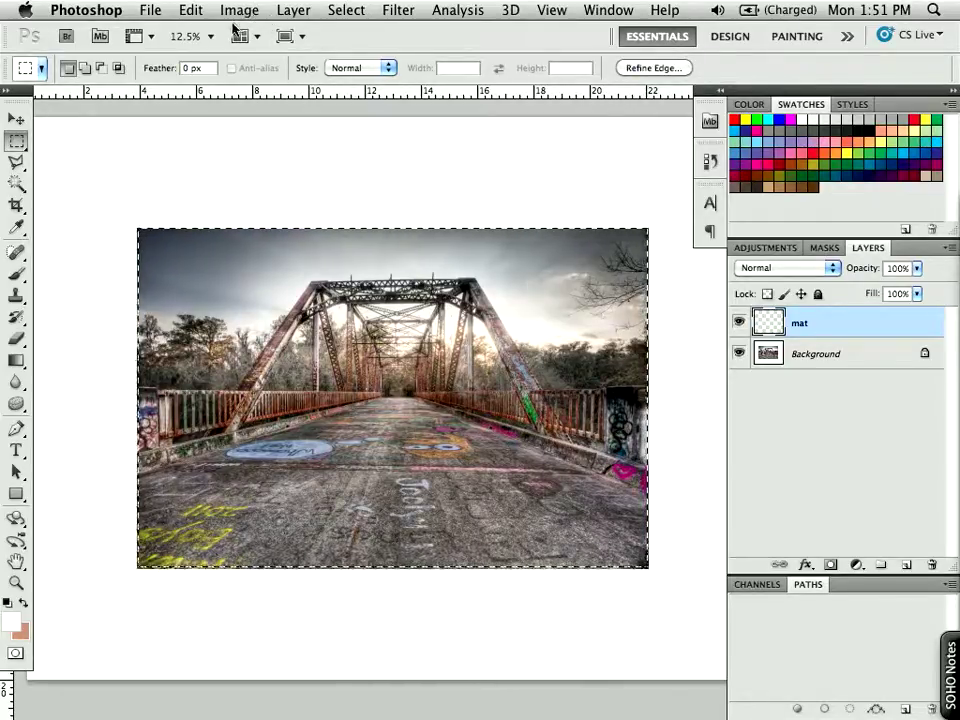
{"action": "left_click", "coordinate": [346, 12]}
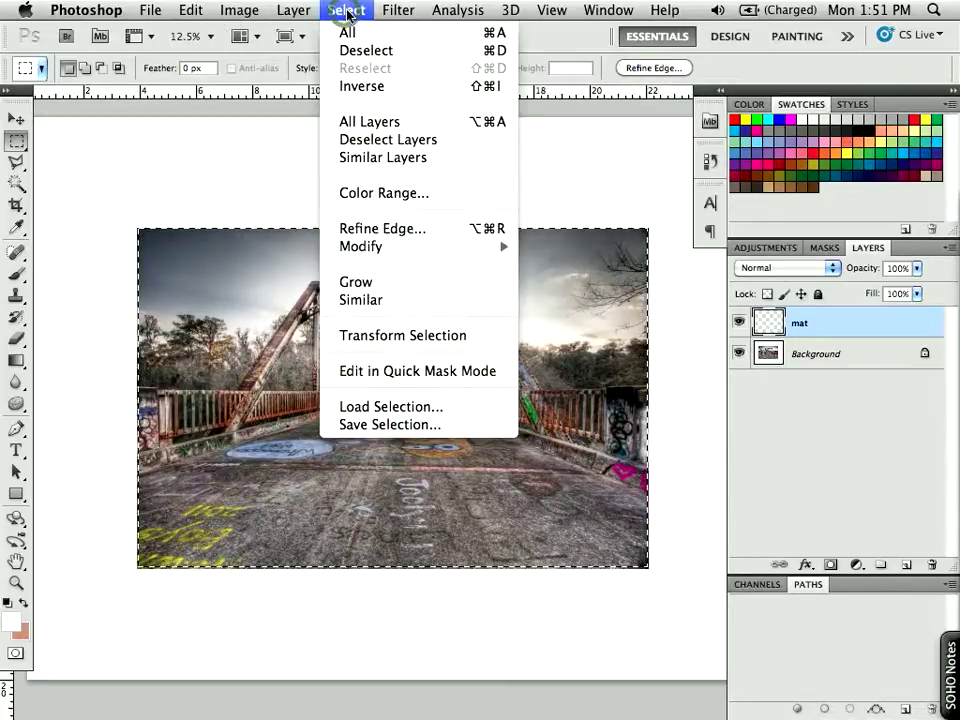
{"action": "left_click", "coordinate": [363, 87]}
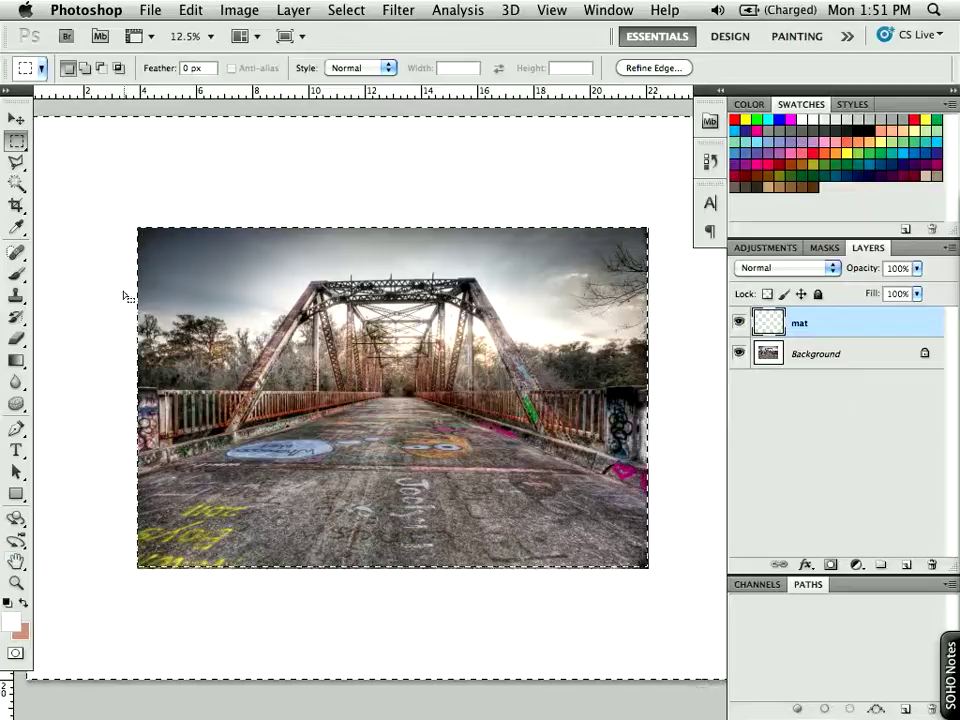
- Fill the border on the mat layer with white, check it against a hidden Background, then deselect
{"action": "left_click", "coordinate": [192, 12]}
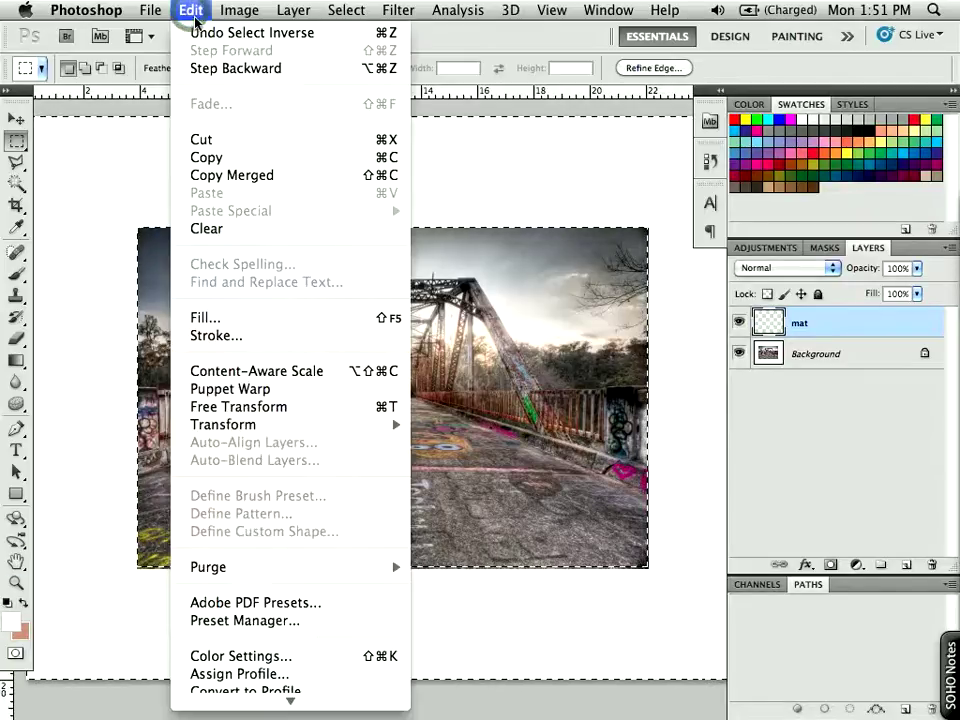
{"action": "left_click", "coordinate": [247, 318]}
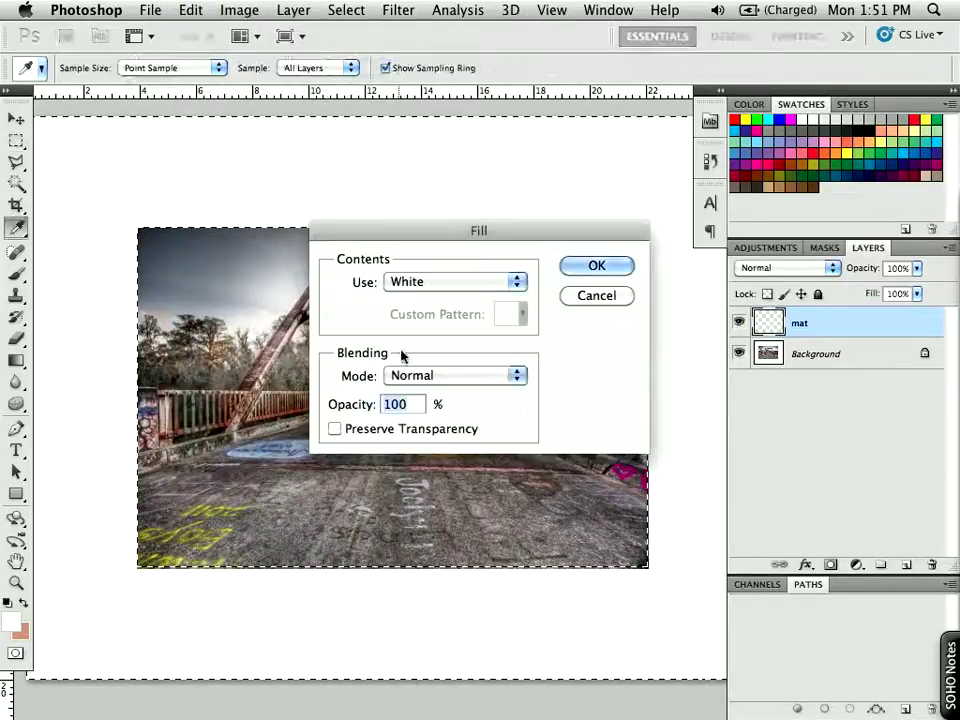
{"action": "left_click", "coordinate": [597, 266]}
{"action": "key", "text": "m"}
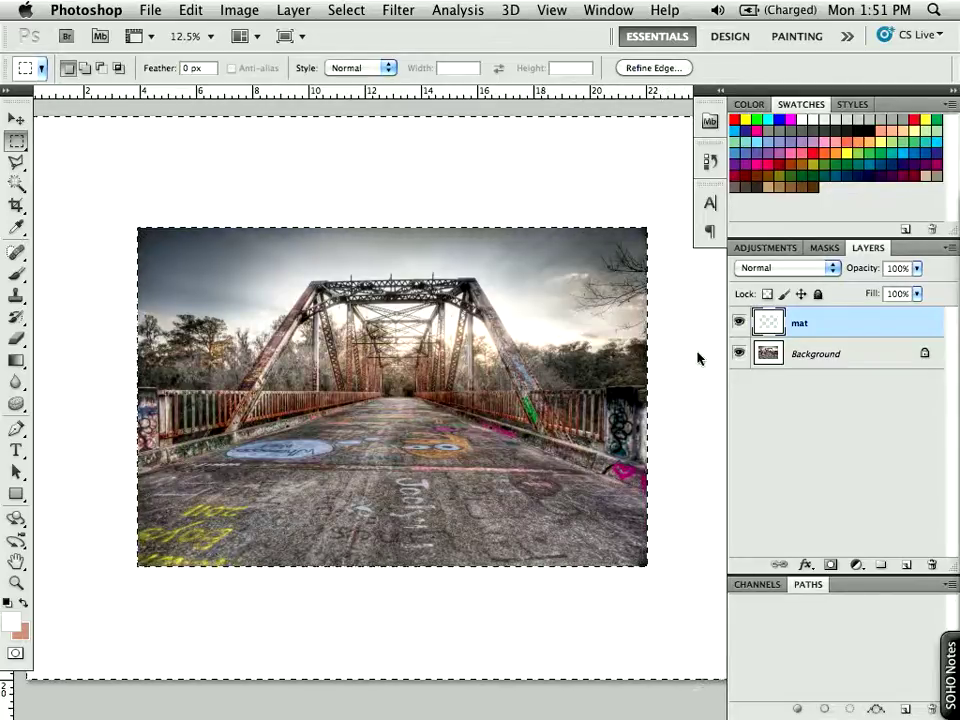
{"action": "left_click", "coordinate": [735, 358]}
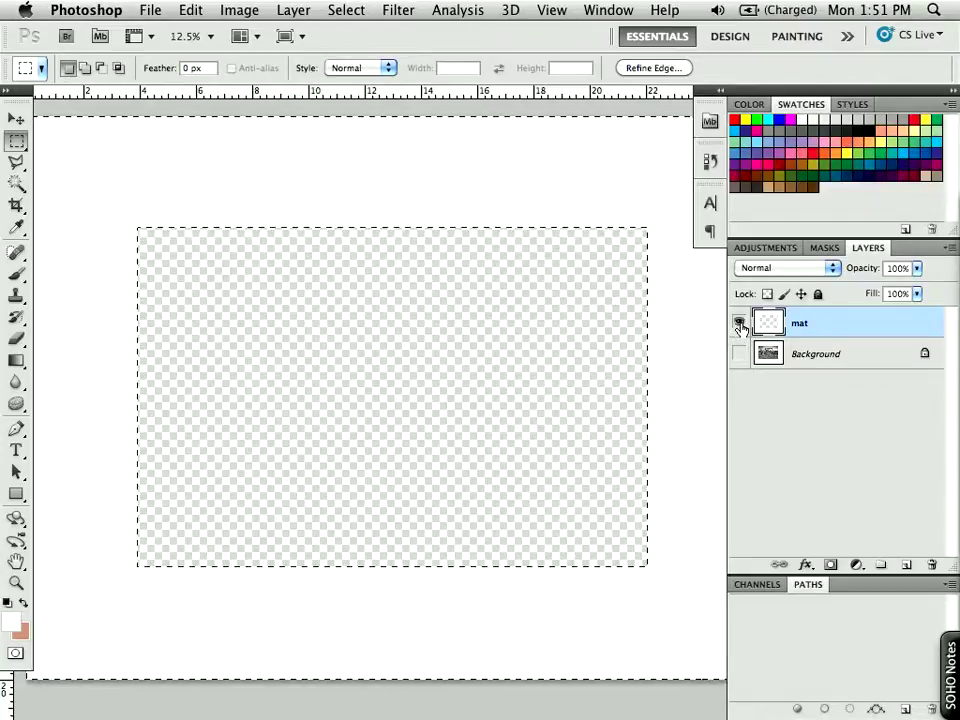
{"action": "left_click", "coordinate": [740, 355]}
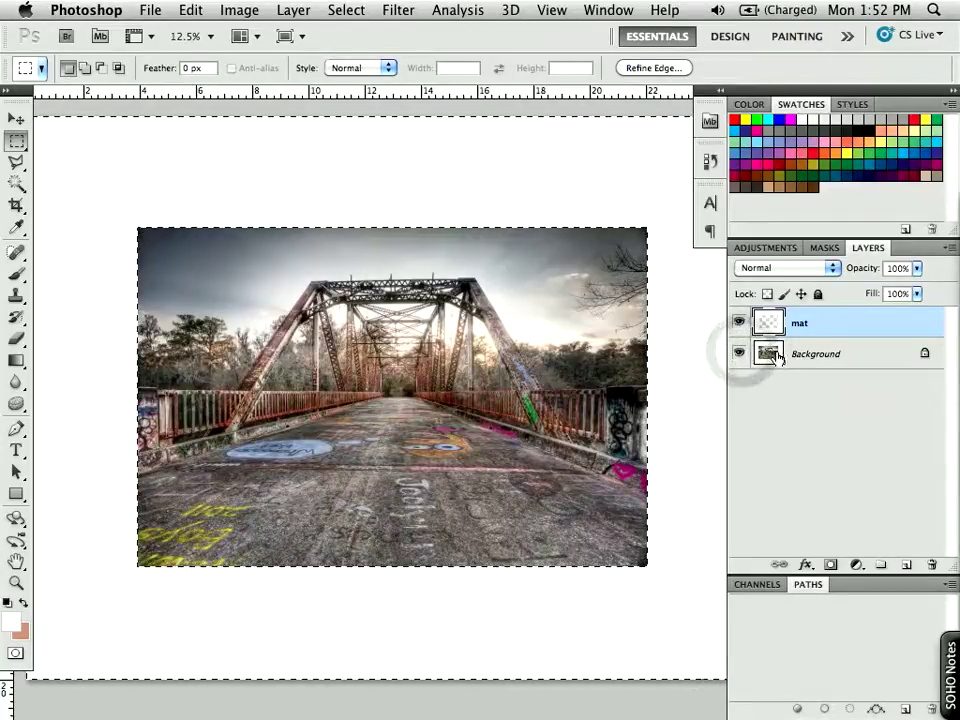
{"action": "left_click", "coordinate": [345, 11]}
{"action": "left_click", "coordinate": [350, 50]}
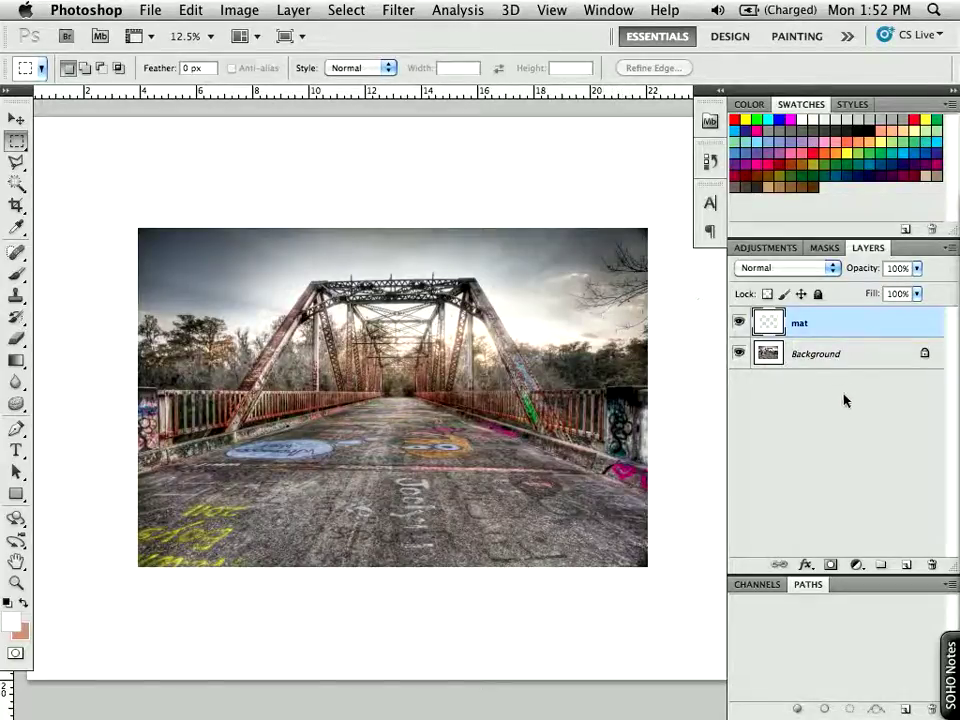
- Give the mat a Bevel and Emboss with Chisel Hard technique and 10 px size, and enable Drop Shadow
{"action": "left_click", "coordinate": [805, 566]}
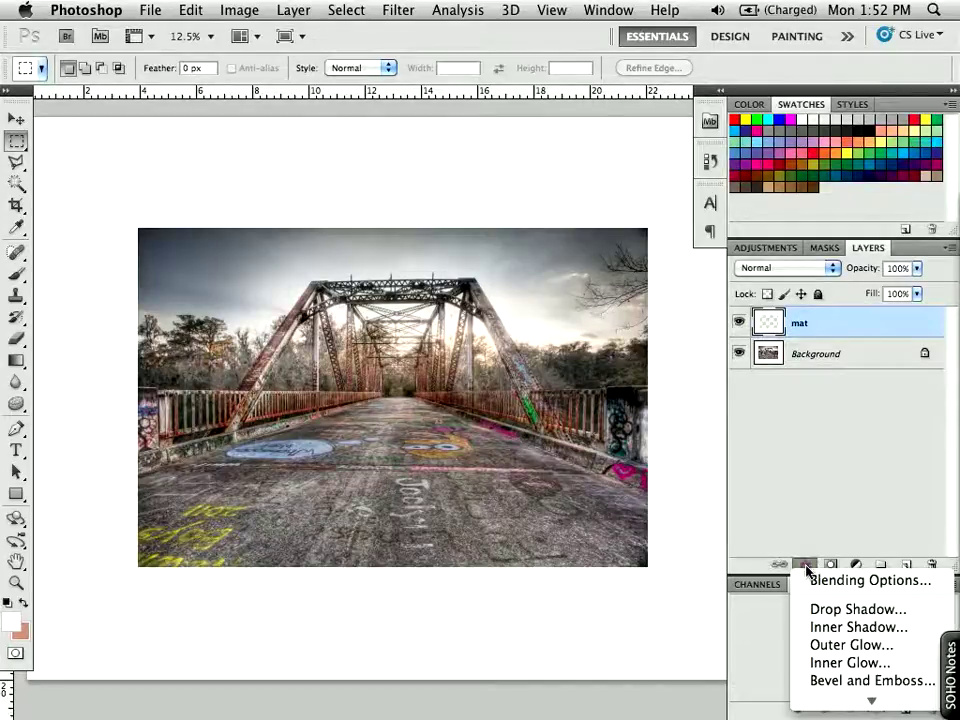
{"action": "left_click", "coordinate": [832, 683]}
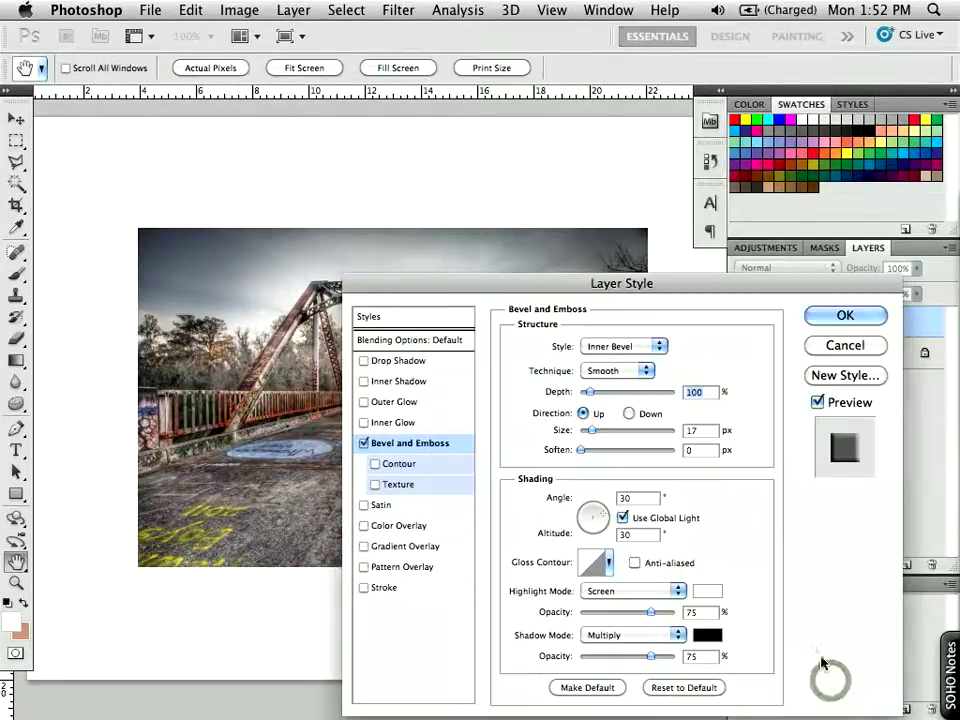
{"action": "left_click_drag", "start_coordinate": [690, 283], "coordinate": [729, 168]}
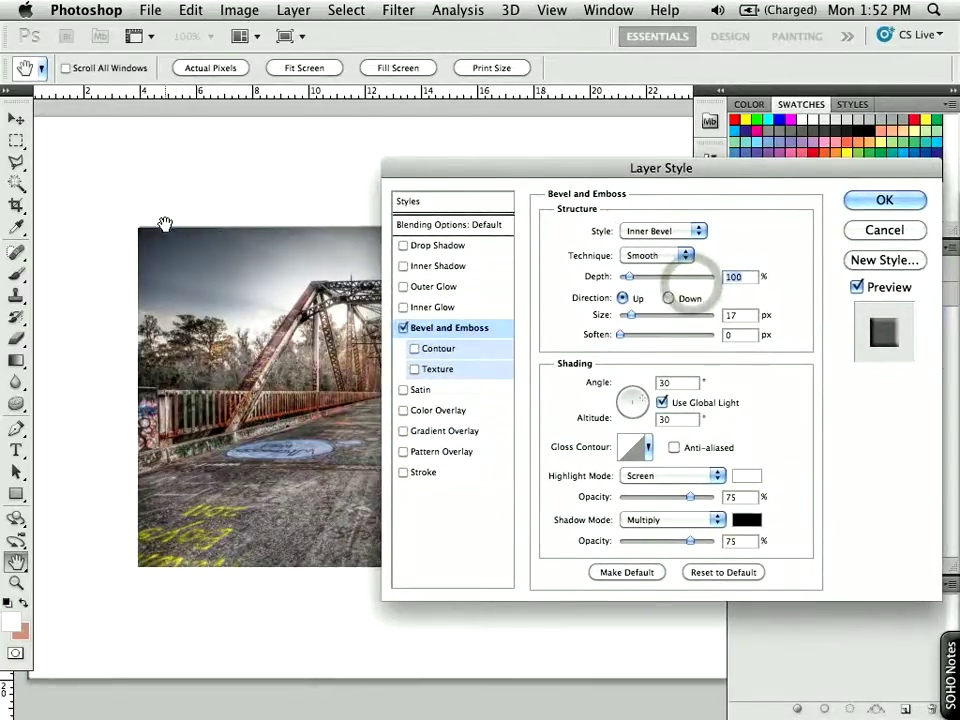
{"action": "left_click", "coordinate": [642, 256]}
{"action": "left_click", "coordinate": [648, 268]}
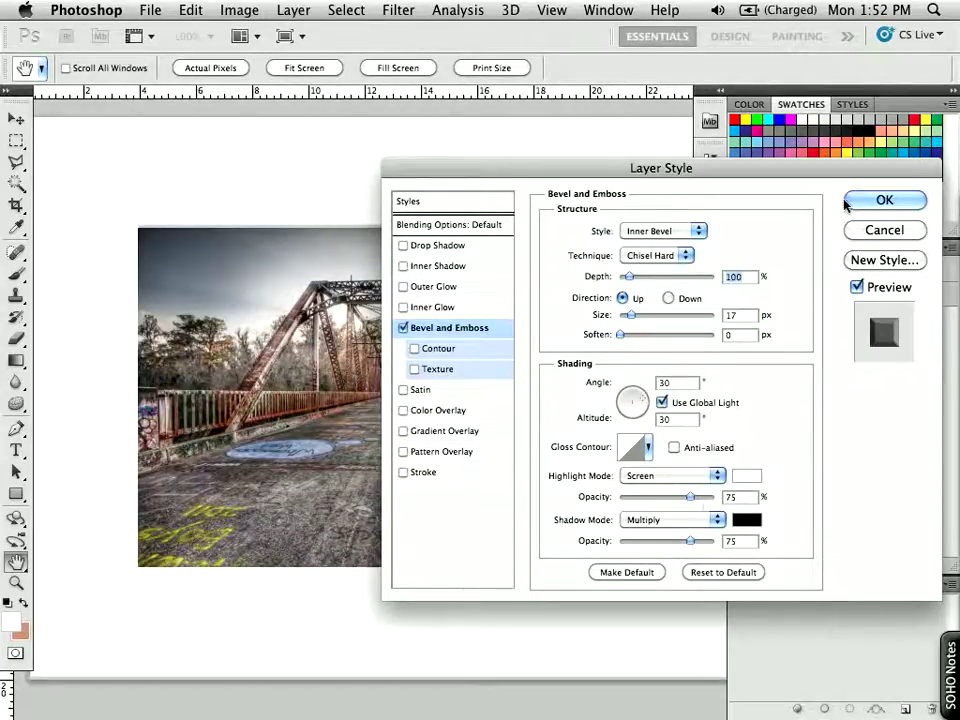
{"action": "left_click_drag", "start_coordinate": [527, 170], "coordinate": [494, 155]}
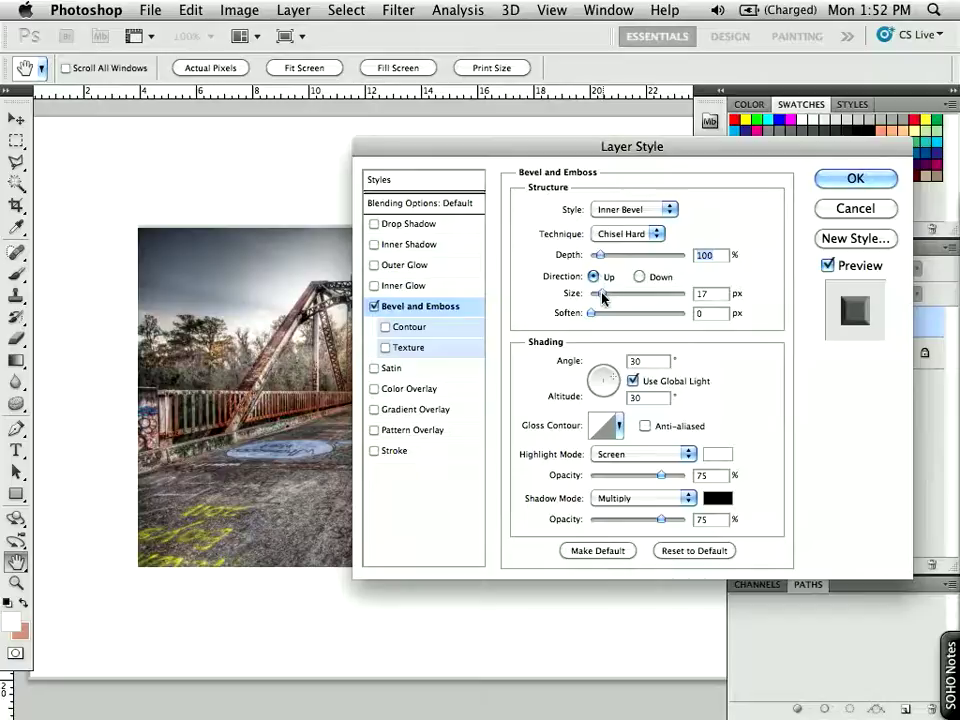
{"action": "left_click_drag", "start_coordinate": [603, 296], "coordinate": [601, 296]}
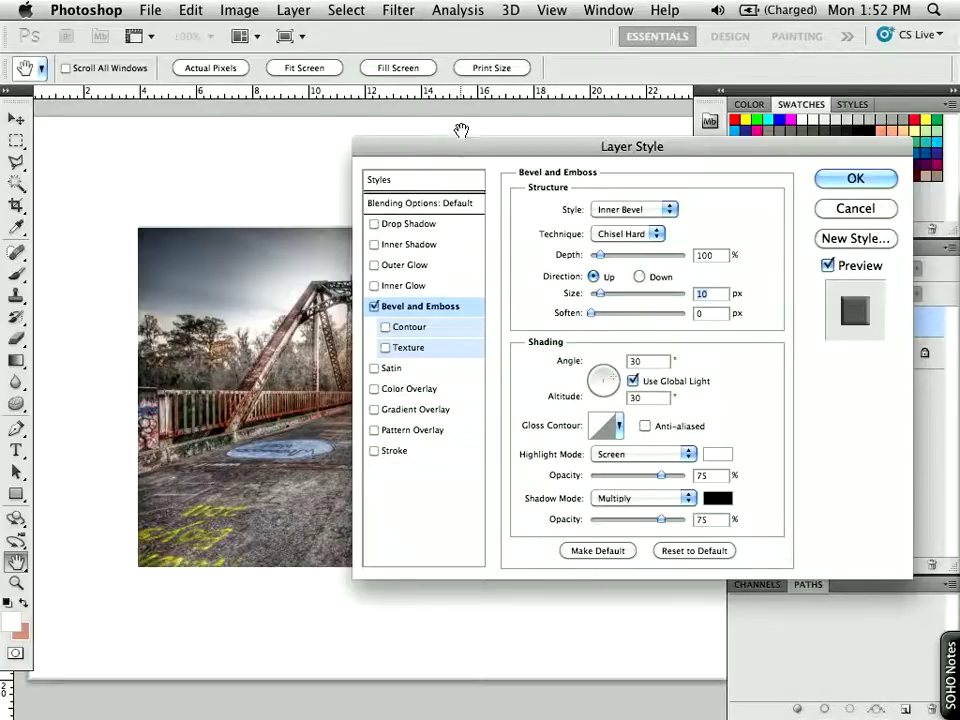
{"action": "left_click_drag", "start_coordinate": [462, 148], "coordinate": [543, 127]}
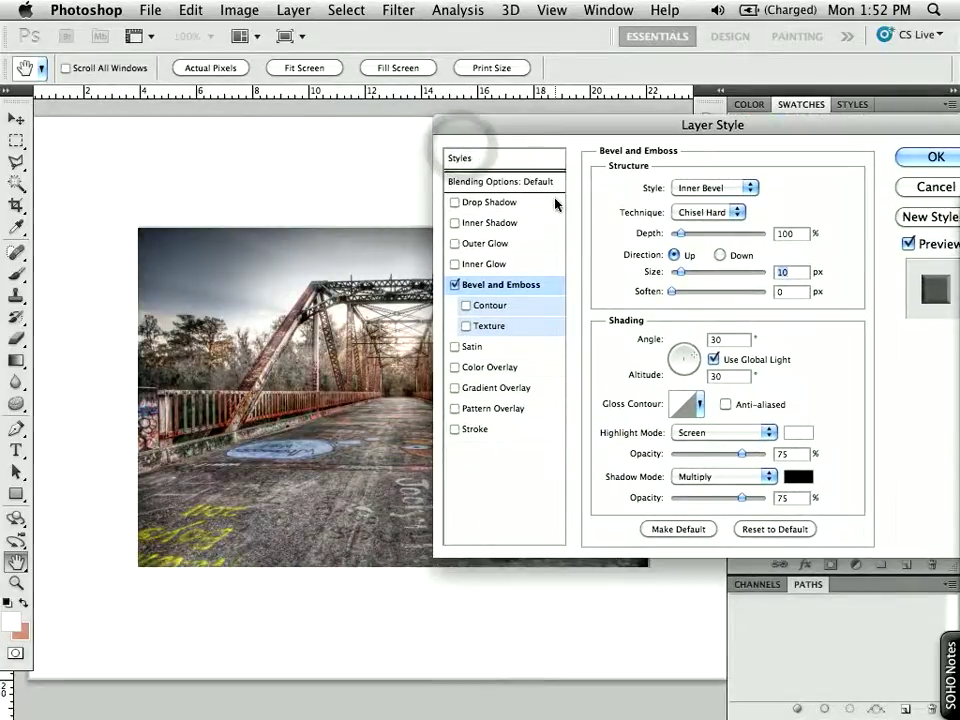
{"action": "left_click", "coordinate": [495, 204]}
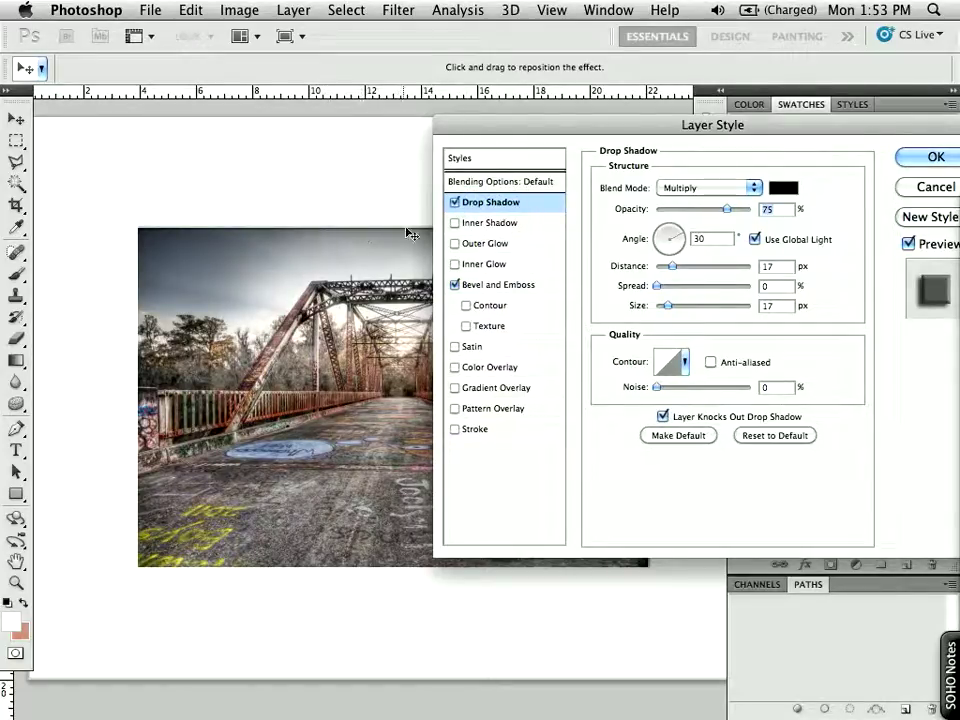
- Keep the default drop shadow settings and apply both mat effects
{"action": "left_click_drag", "start_coordinate": [538, 130], "coordinate": [450, 139]}
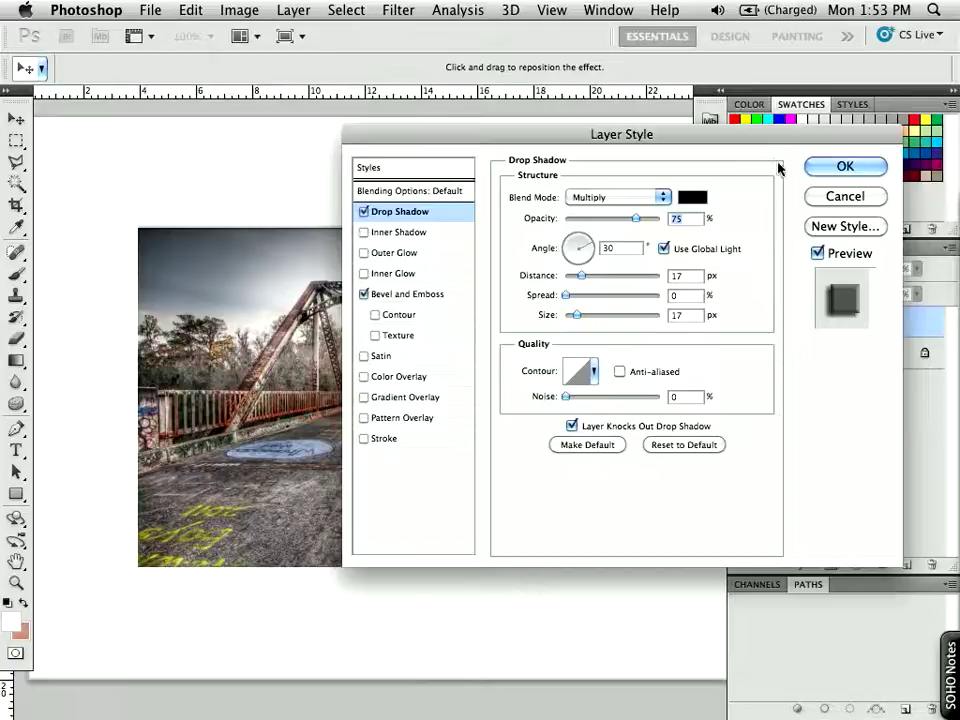
{"action": "left_click", "coordinate": [843, 167]}
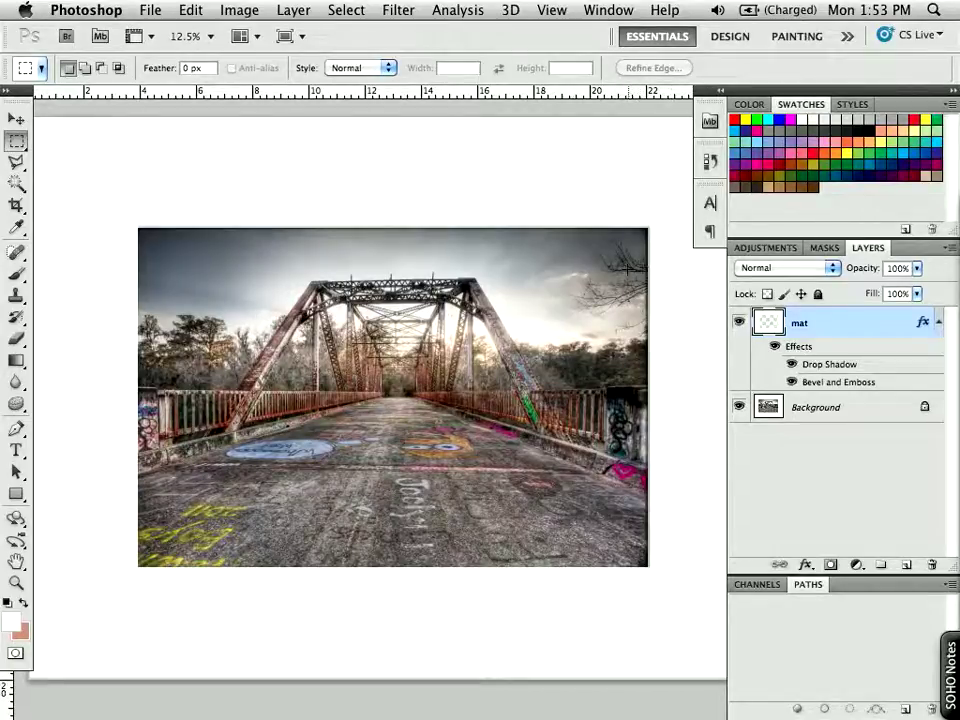
- Add a new layer above mat and name it 'frame'
{"action": "left_click", "coordinate": [536, 313], "text": "alt"}
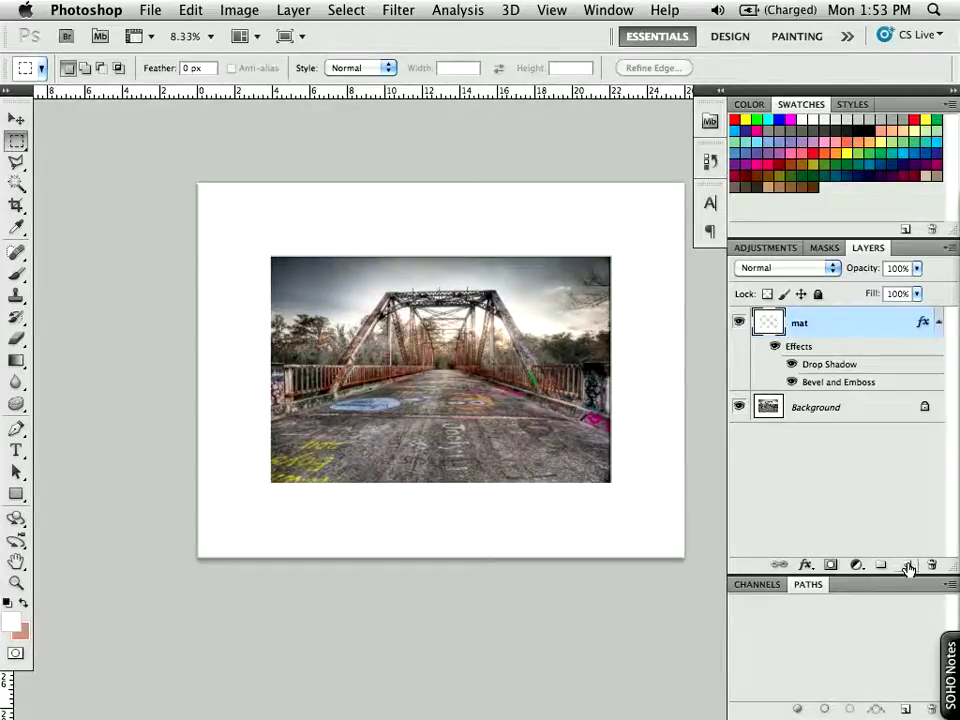
{"action": "left_click", "coordinate": [908, 567]}
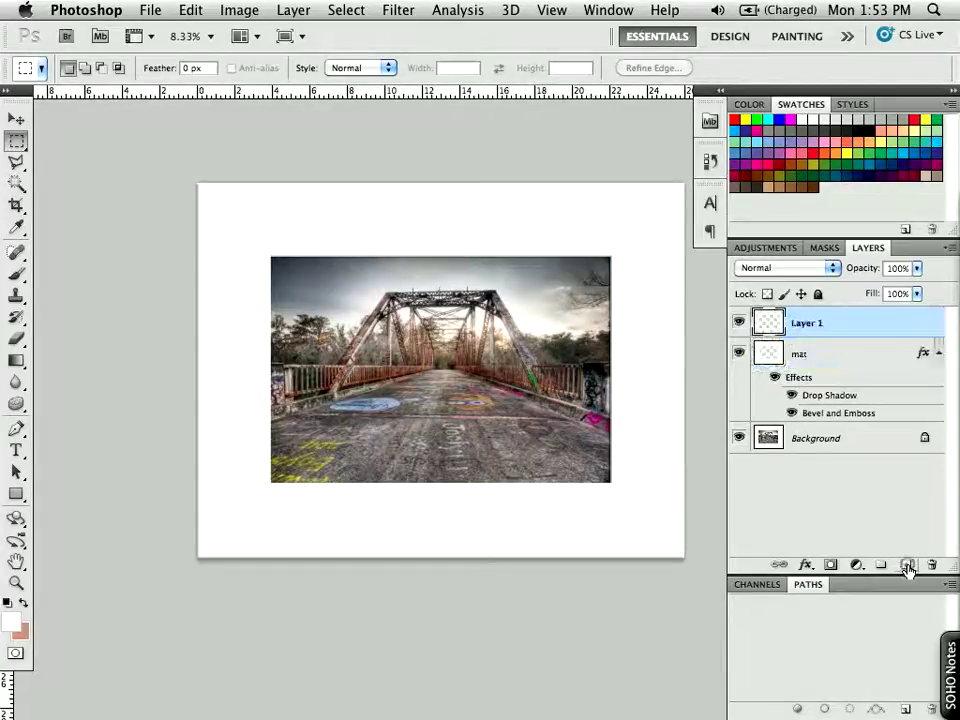
{"action": "double_click", "coordinate": [803, 324]}
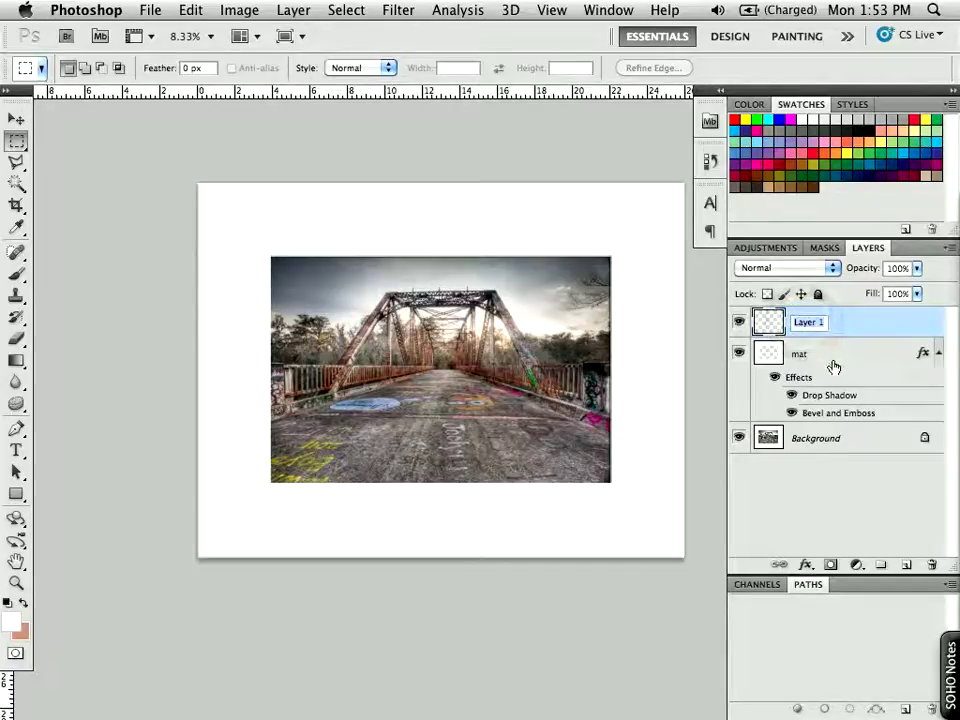
{"action": "type", "text": "frame"}
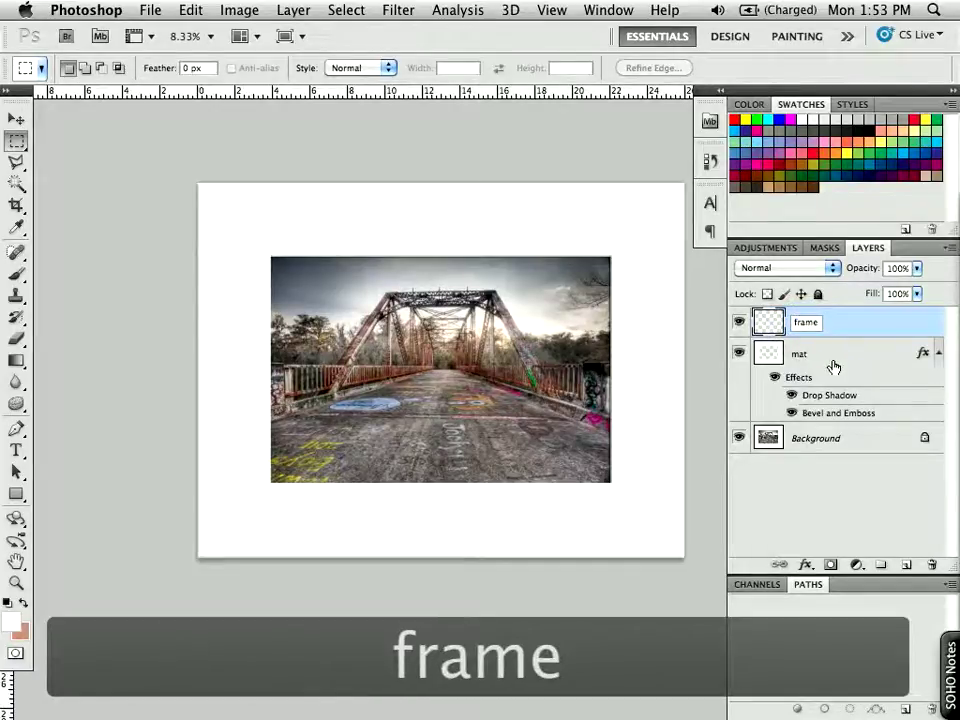
{"action": "left_click", "coordinate": [849, 322]}
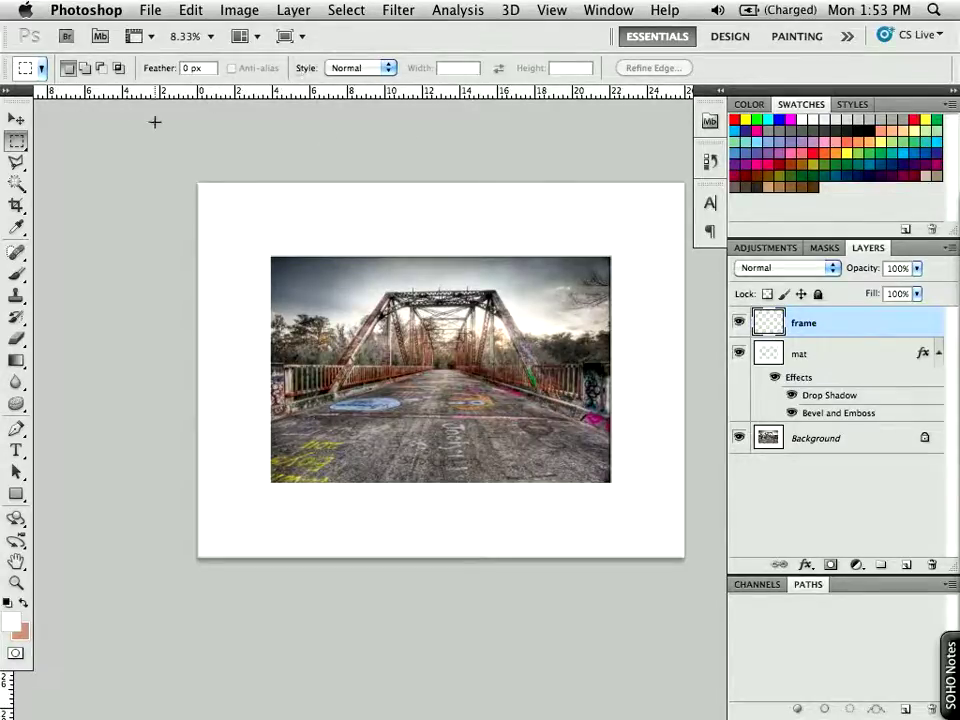
- Switch to Standard Screen Mode, enlarge the document window, and select just inside the canvas edges
{"action": "left_click", "coordinate": [303, 37]}
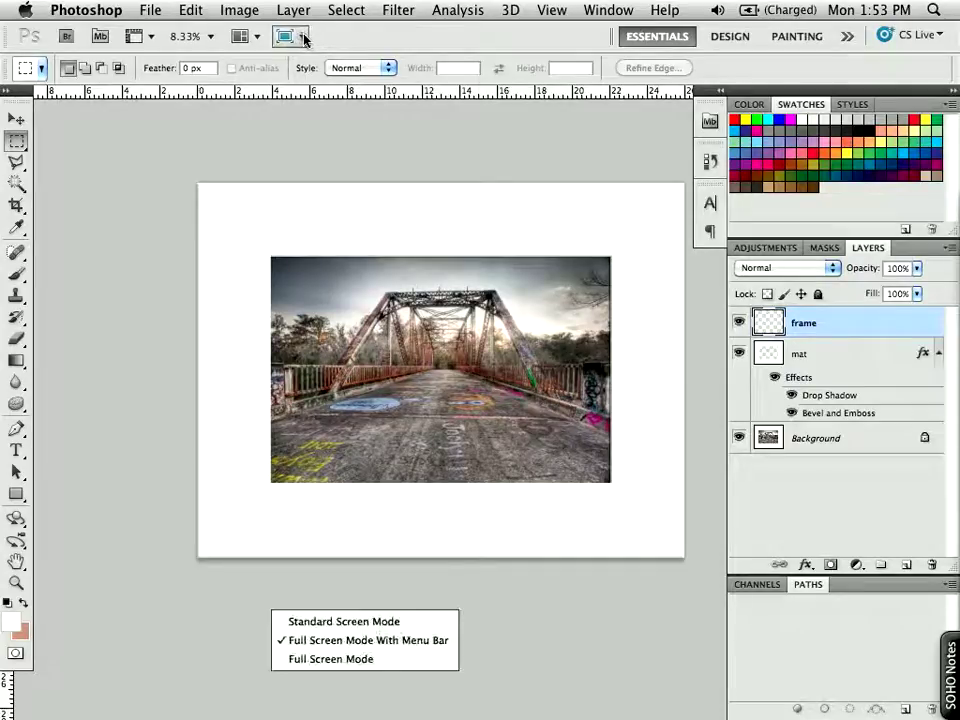
{"action": "left_click", "coordinate": [339, 622]}
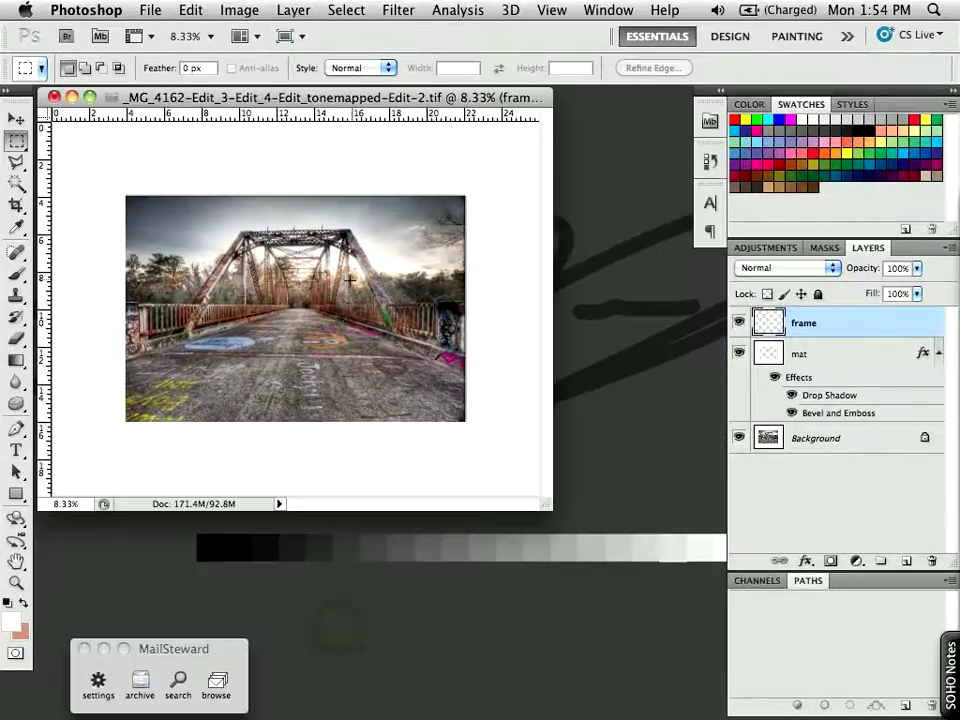
{"action": "left_click_drag", "start_coordinate": [545, 508], "coordinate": [708, 712]}
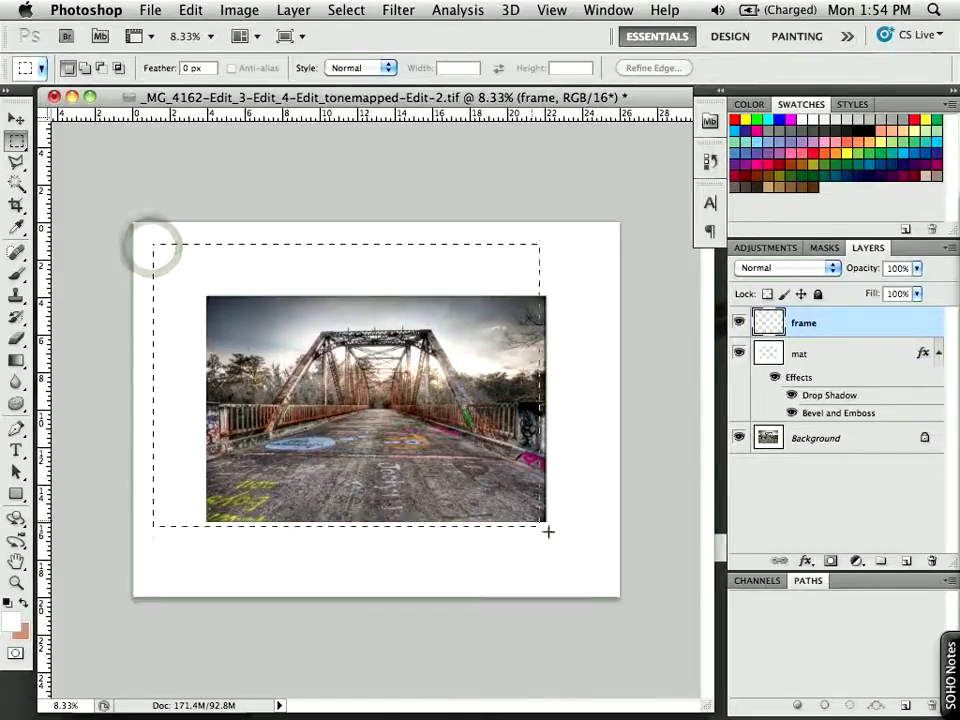
{"action": "left_click_drag", "start_coordinate": [548, 532], "coordinate": [601, 579]}
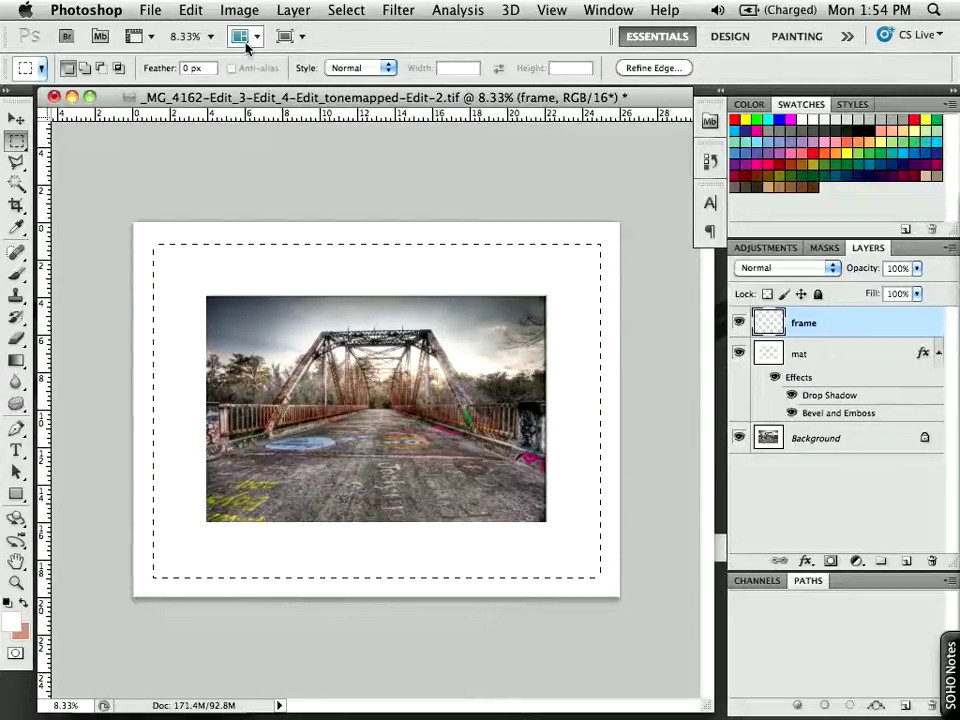
- Invert the selection, fill the outer border with Black on the frame layer, then deselect
{"action": "left_click", "coordinate": [340, 12]}
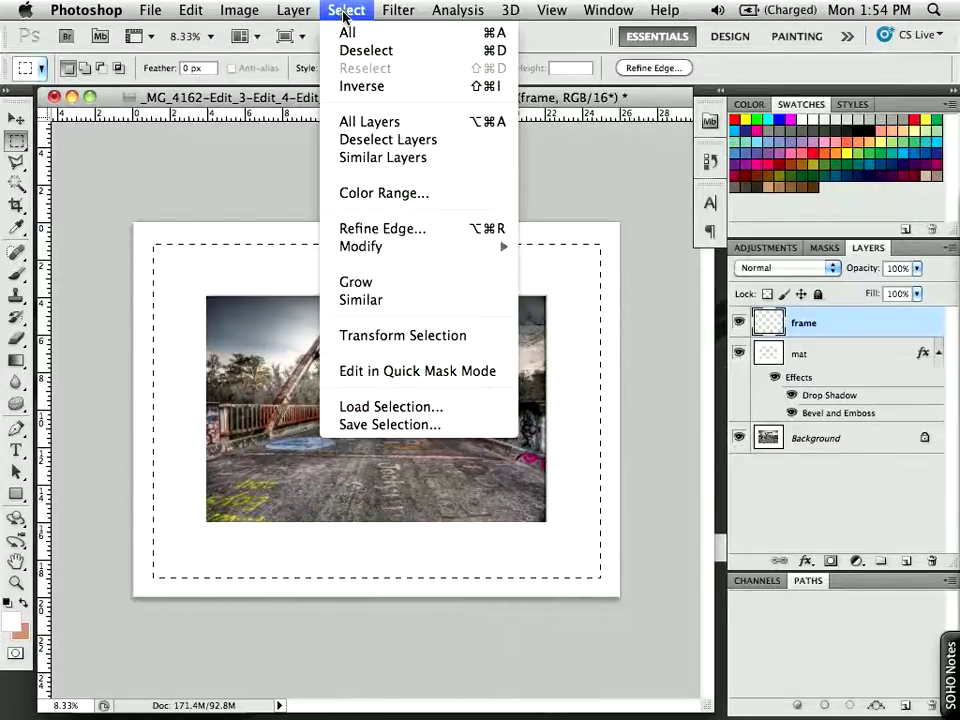
{"action": "left_click", "coordinate": [360, 87]}
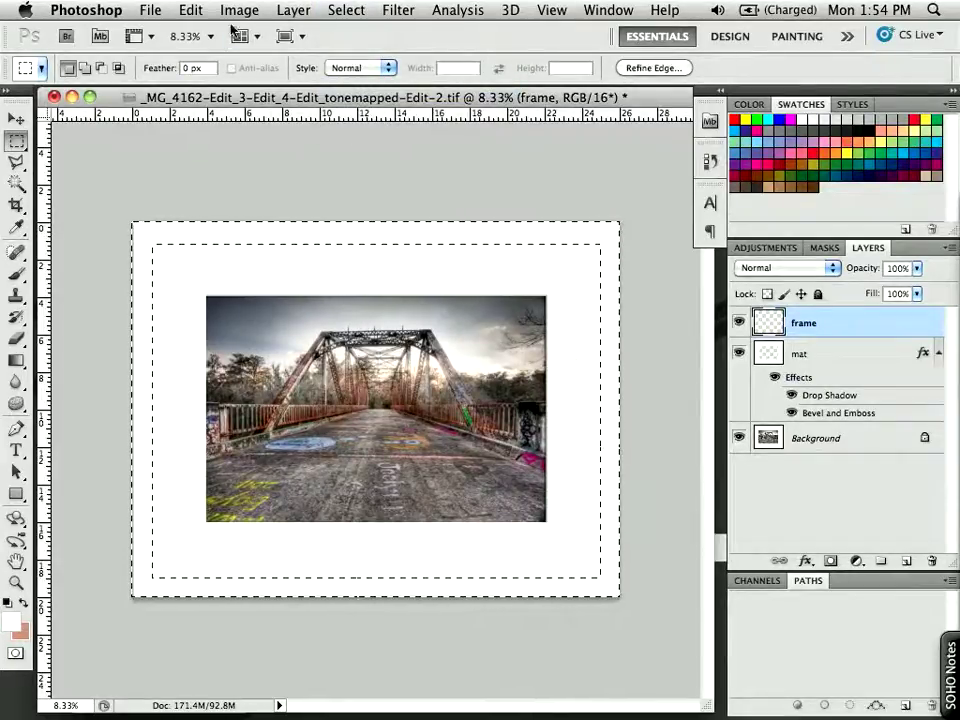
{"action": "left_click", "coordinate": [191, 12]}
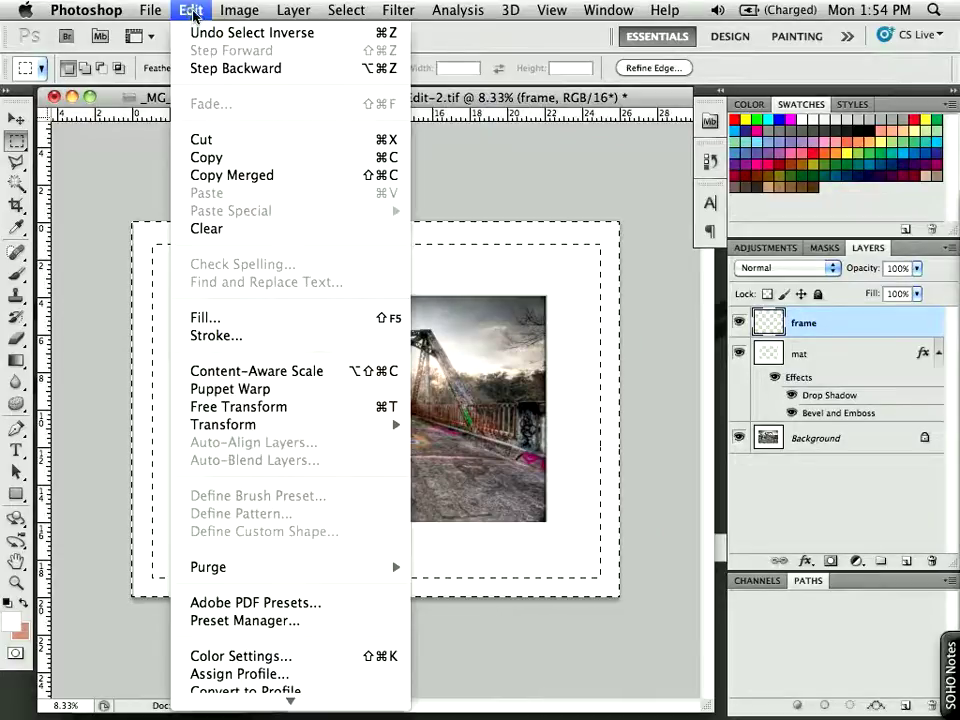
{"action": "left_click", "coordinate": [242, 320]}
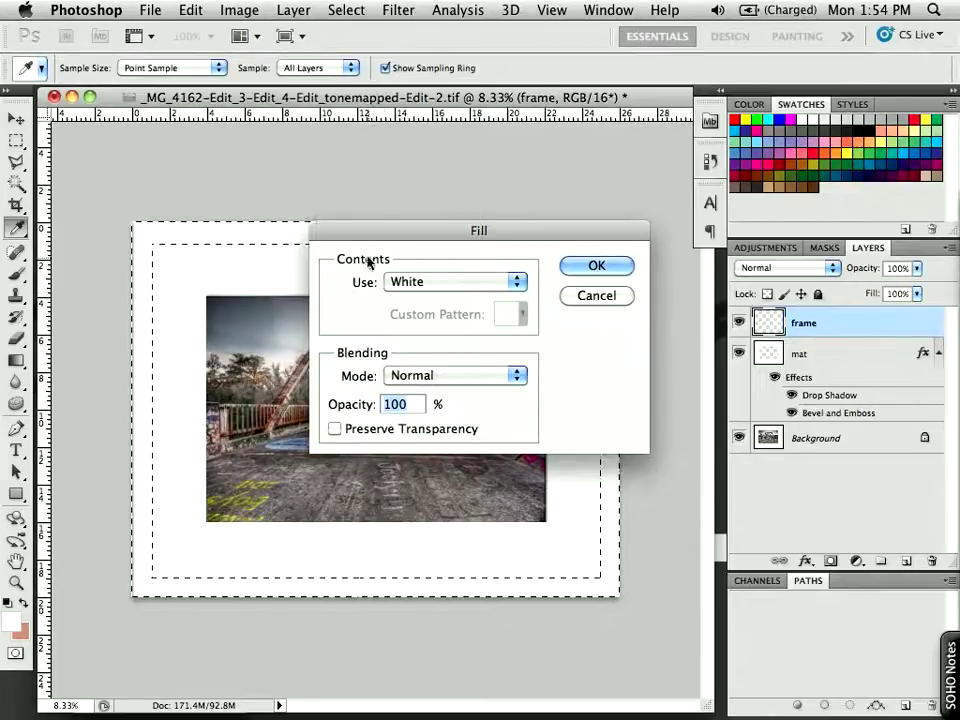
{"action": "left_click", "coordinate": [407, 281]}
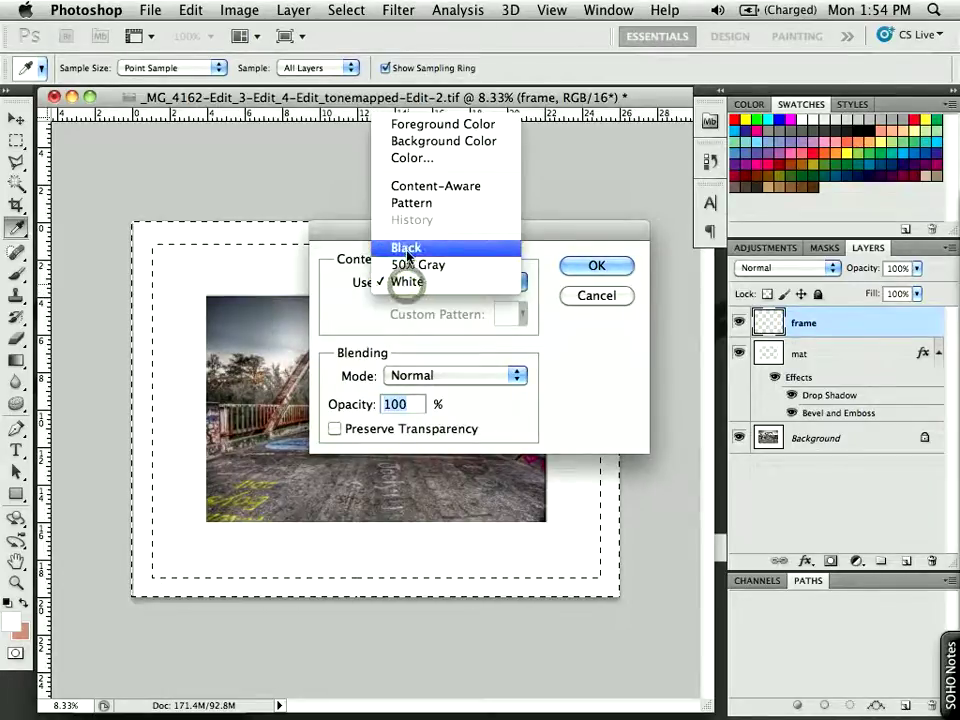
{"action": "left_click", "coordinate": [392, 247]}
{"action": "left_click", "coordinate": [594, 267]}
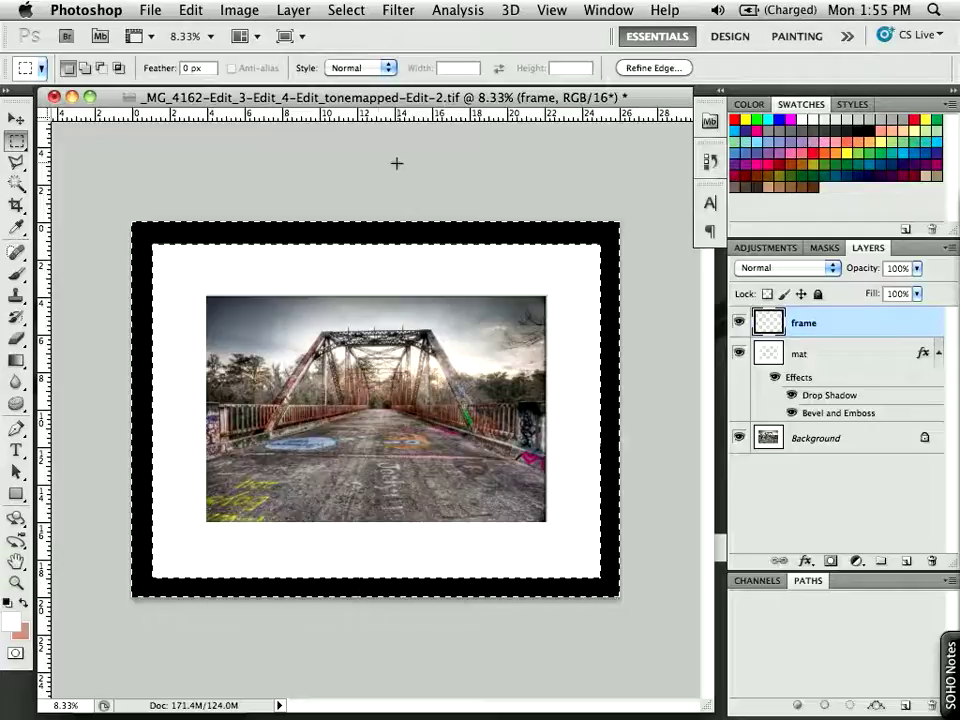
{"action": "left_click", "coordinate": [347, 11]}
{"action": "left_click", "coordinate": [352, 50]}
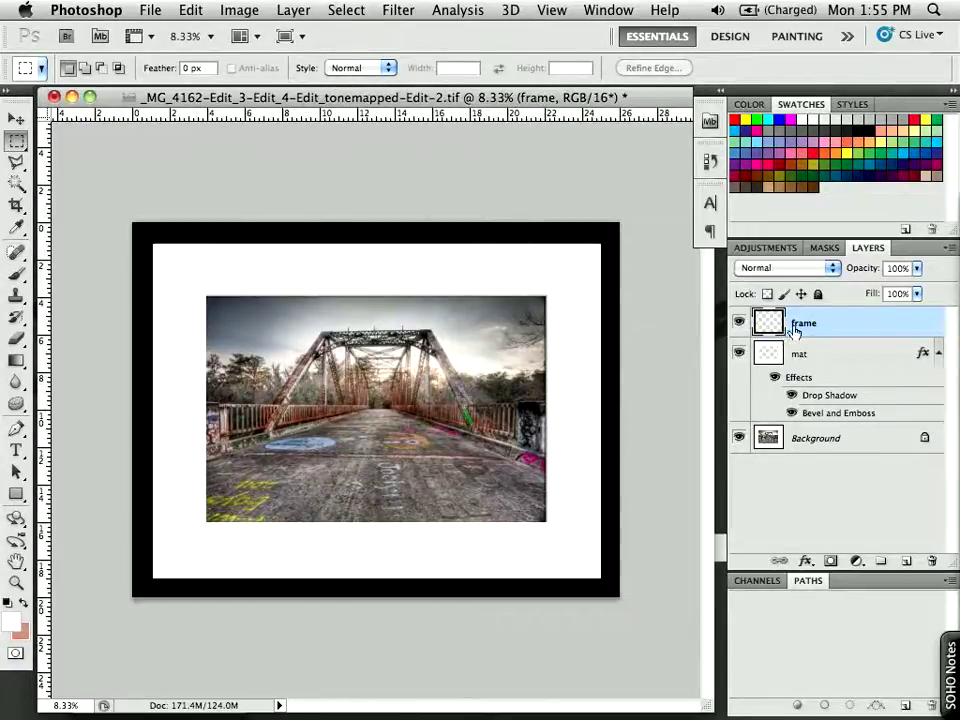
- Give the frame a Chisel Hard bevel of 32 px with 100% highlight opacity, and enable Drop Shadow
{"action": "left_click", "coordinate": [807, 562]}
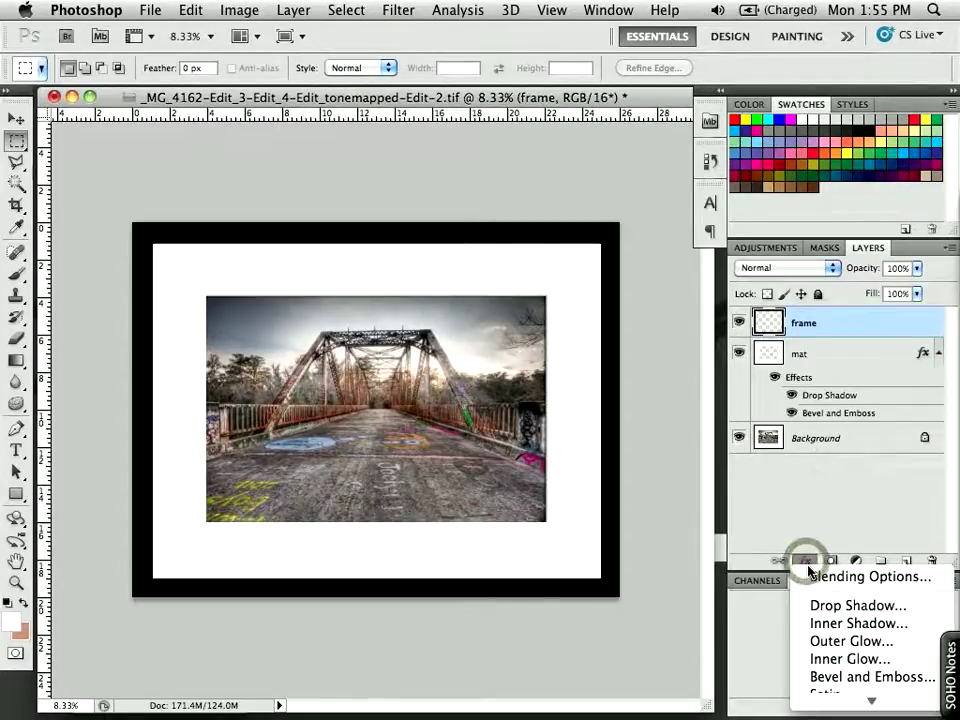
{"action": "left_click", "coordinate": [840, 676]}
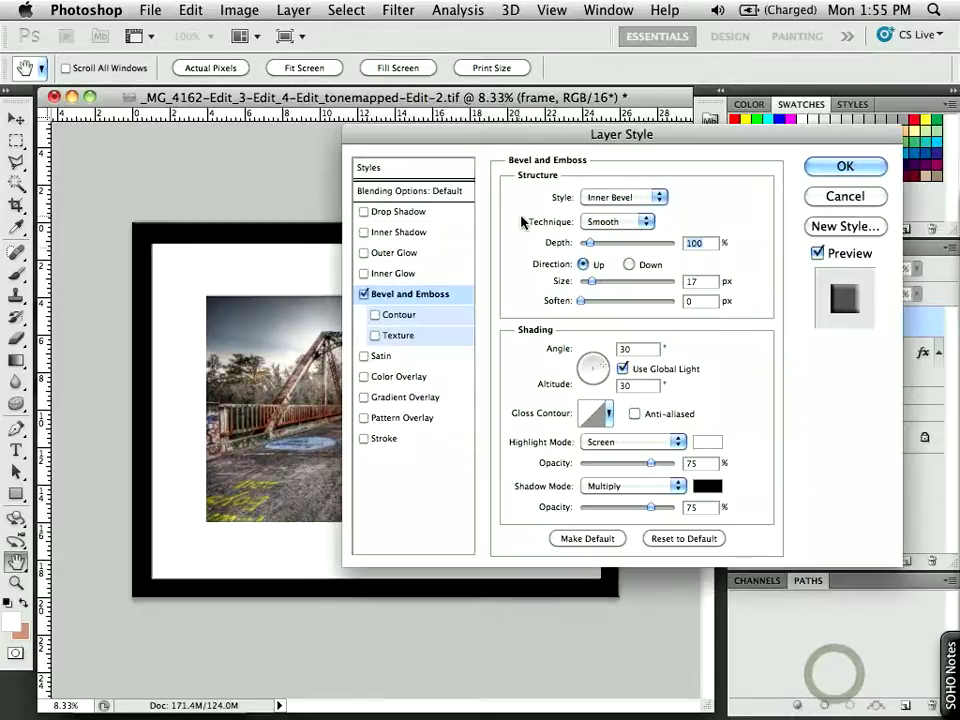
{"action": "left_click_drag", "start_coordinate": [591, 283], "coordinate": [608, 276]}
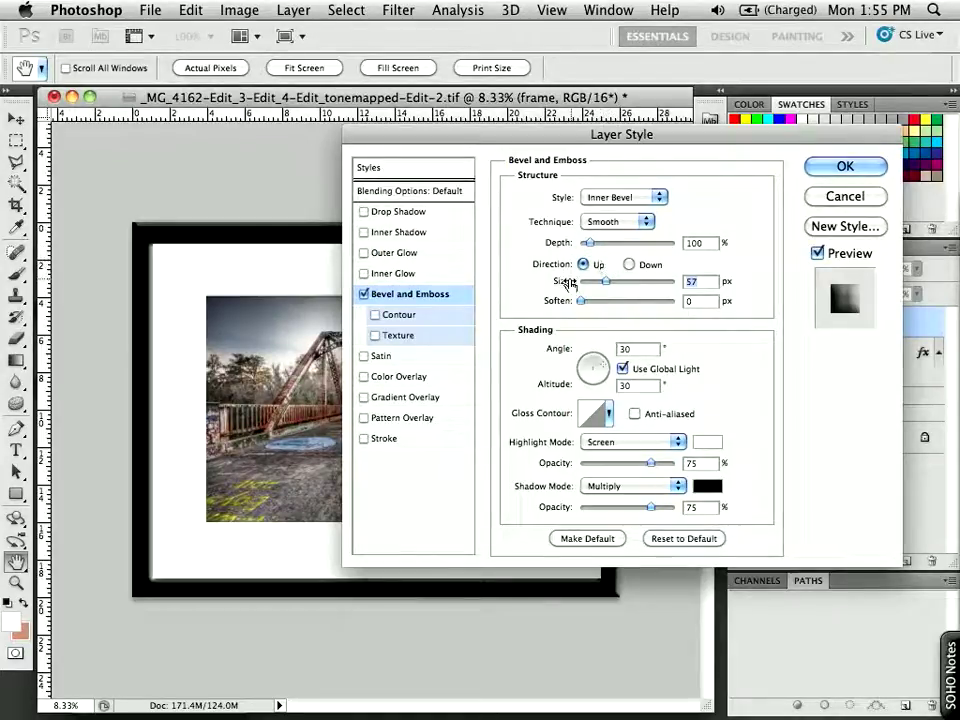
{"action": "left_click", "coordinate": [597, 229]}
{"action": "left_click", "coordinate": [602, 238]}
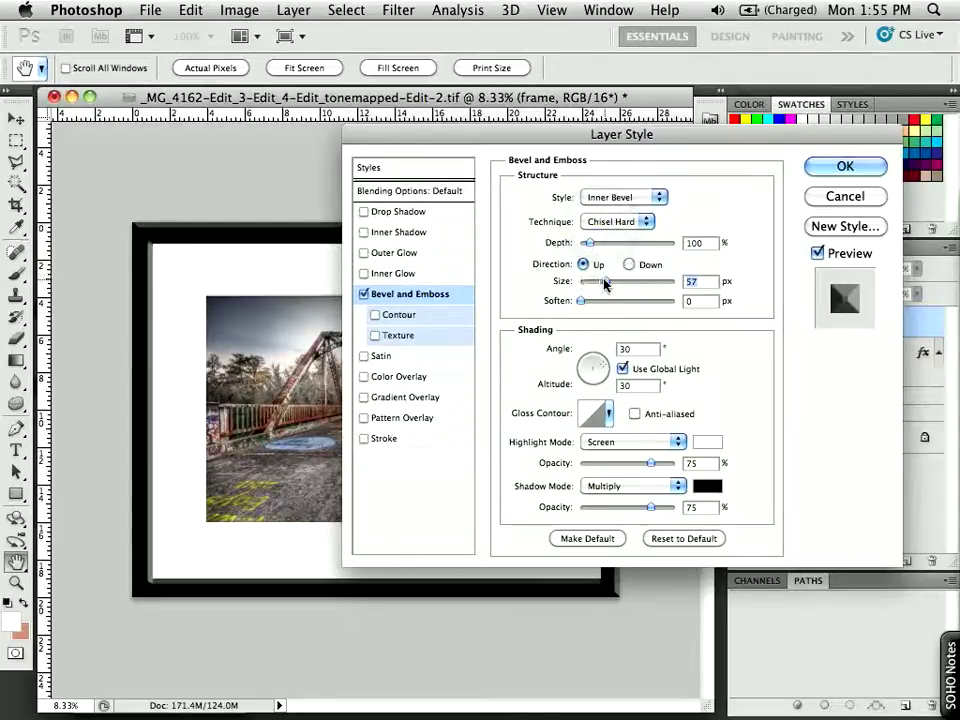
{"action": "left_click_drag", "start_coordinate": [606, 282], "coordinate": [596, 284]}
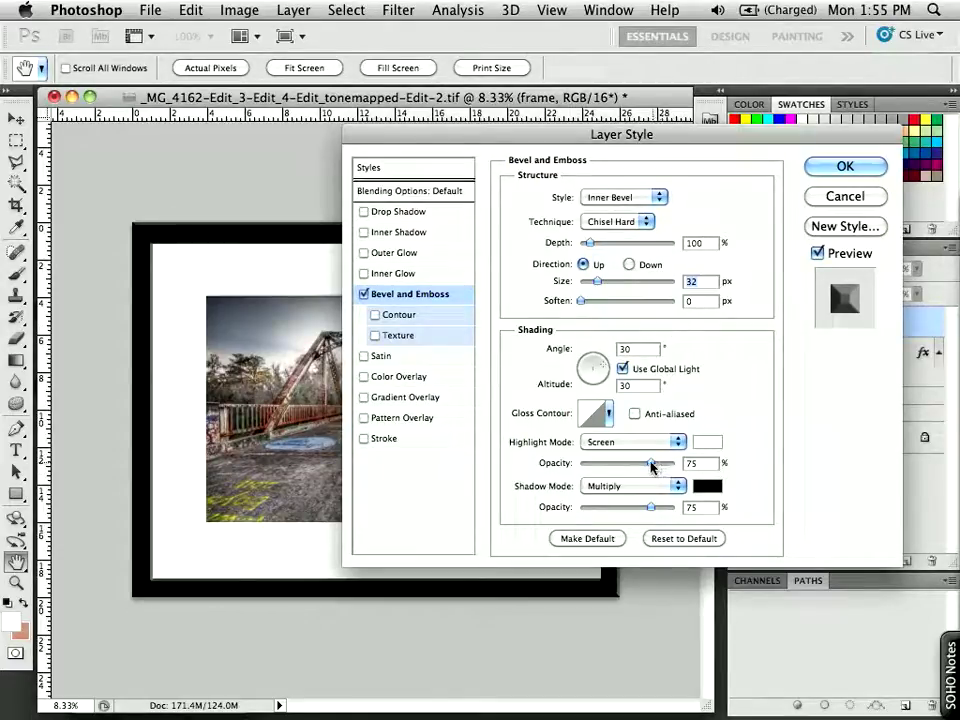
{"action": "left_click_drag", "start_coordinate": [656, 467], "coordinate": [681, 463]}
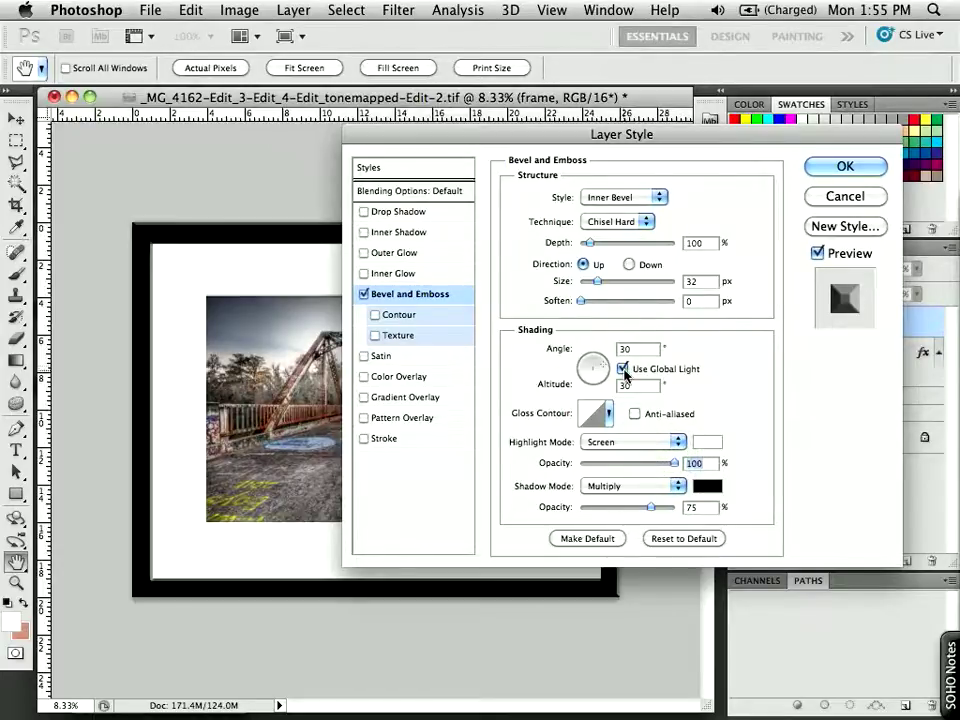
{"action": "left_click_drag", "start_coordinate": [672, 134], "coordinate": [744, 128]}
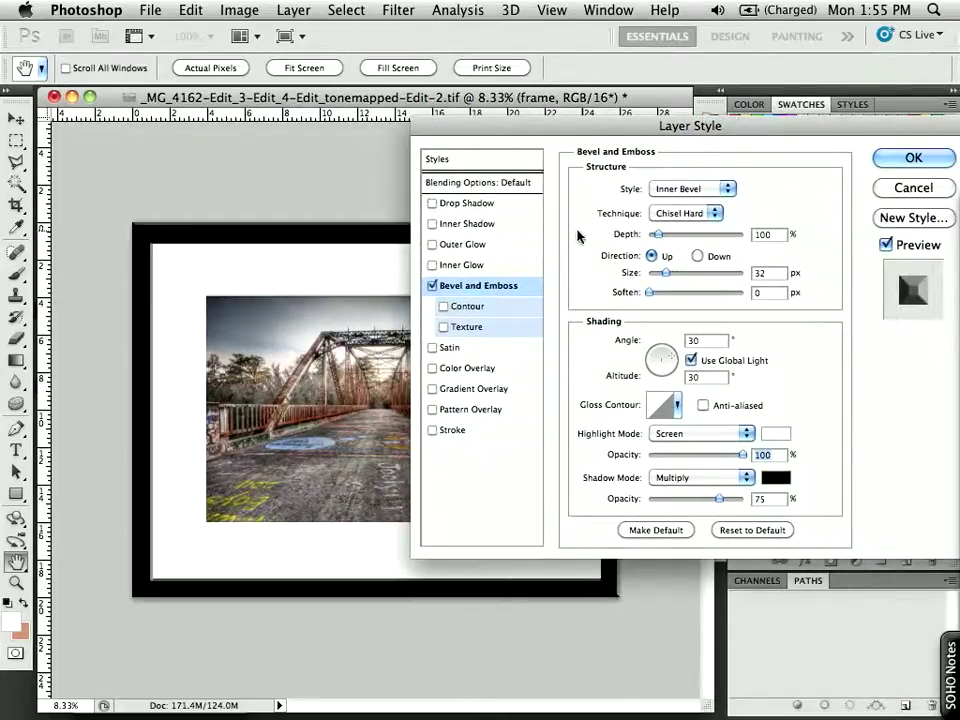
{"action": "left_click", "coordinate": [489, 204]}
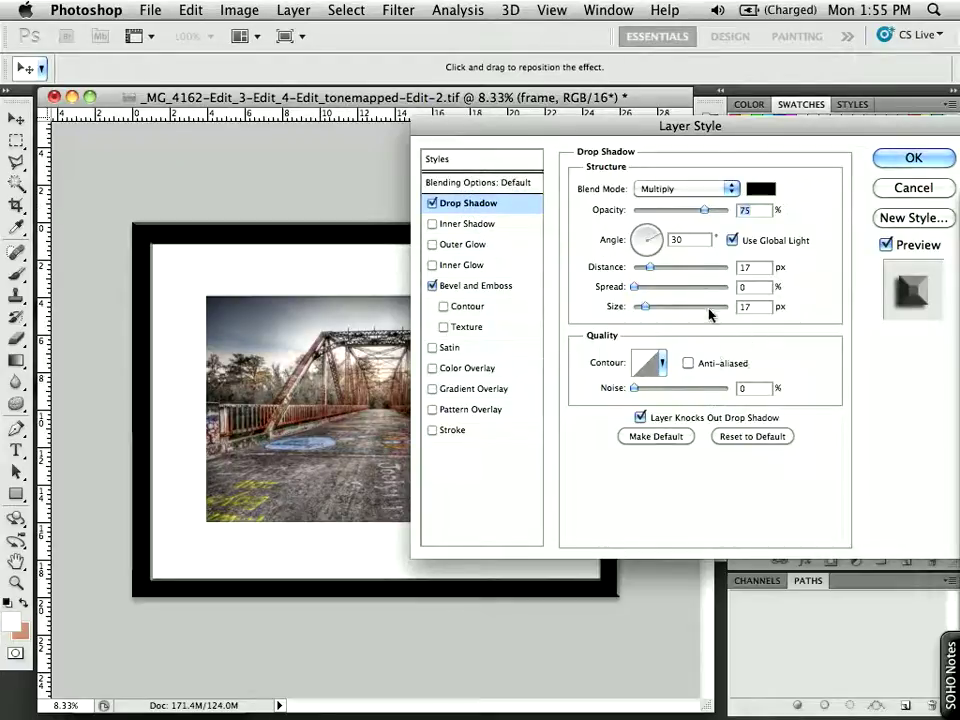
- Give the black frame's drop shadow an 83 px distance and 81 px size, then confirm the Layer Style
{"action": "mouse_move", "coordinate": [650, 268]}
{"action": "left_mouse_down"}
{"action": "mouse_move", "coordinate": [689, 270]}
{"action": "mouse_move", "coordinate": [661, 271]}
{"action": "left_mouse_up"}
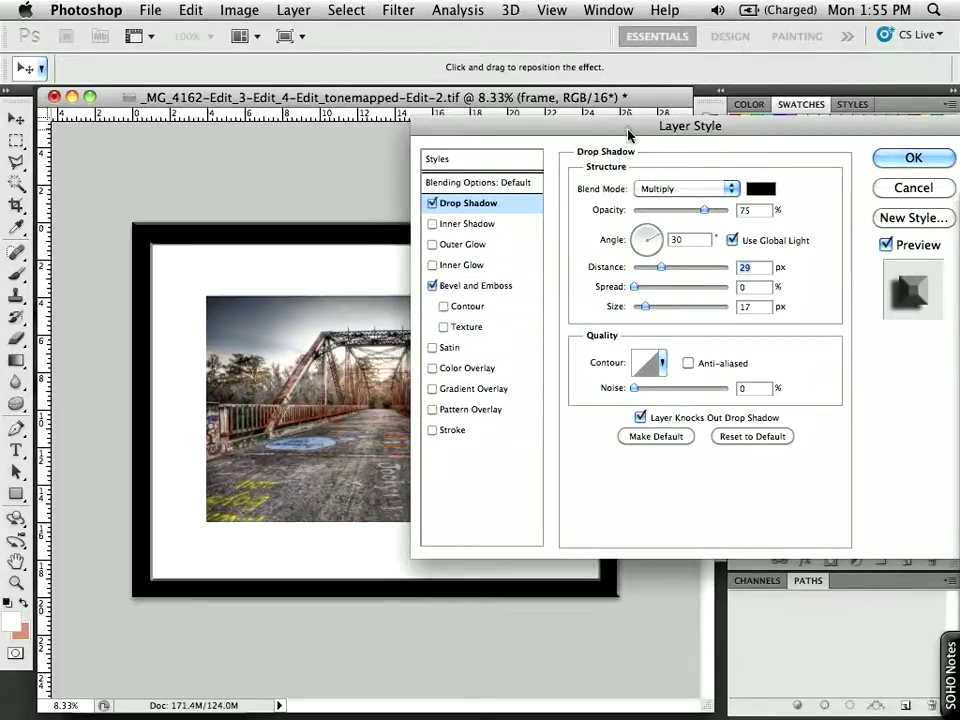
{"action": "left_click_drag", "start_coordinate": [629, 133], "coordinate": [722, 141]}
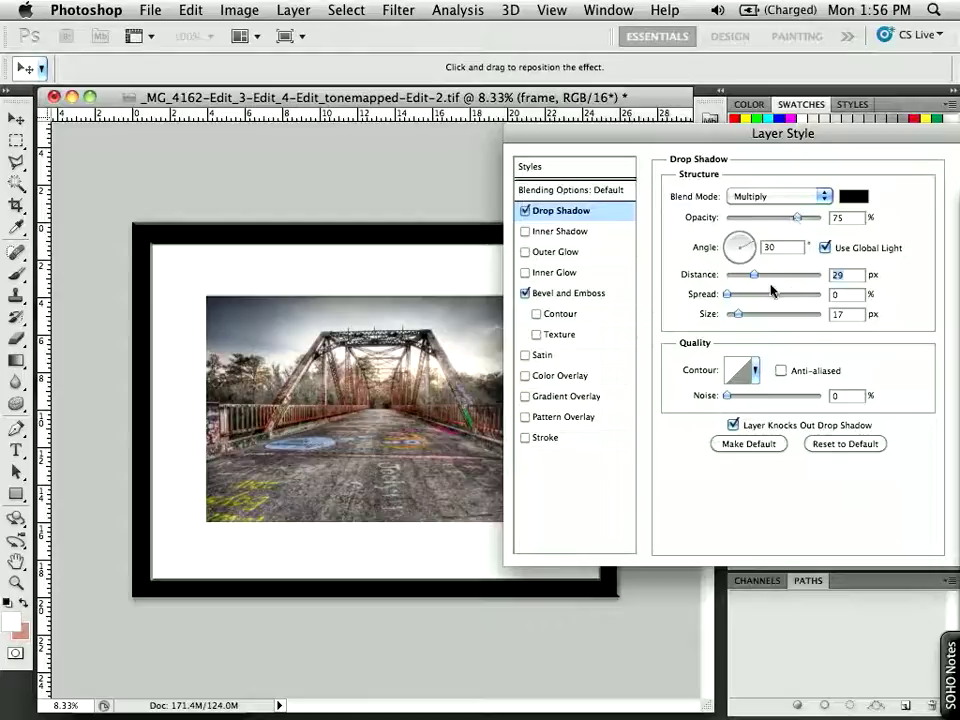
{"action": "mouse_move", "coordinate": [801, 287]}
{"action": "left_mouse_down"}
{"action": "mouse_move", "coordinate": [799, 275]}
{"action": "mouse_move", "coordinate": [787, 283]}
{"action": "mouse_move", "coordinate": [792, 277]}
{"action": "left_mouse_up"}
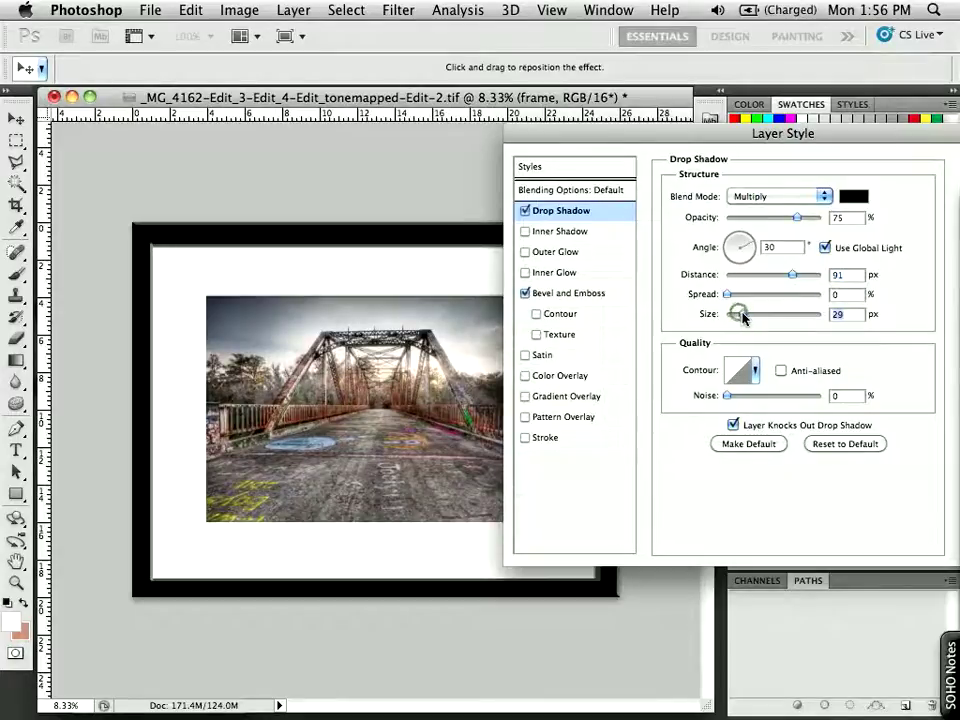
{"action": "left_click_drag", "start_coordinate": [743, 318], "coordinate": [760, 319]}
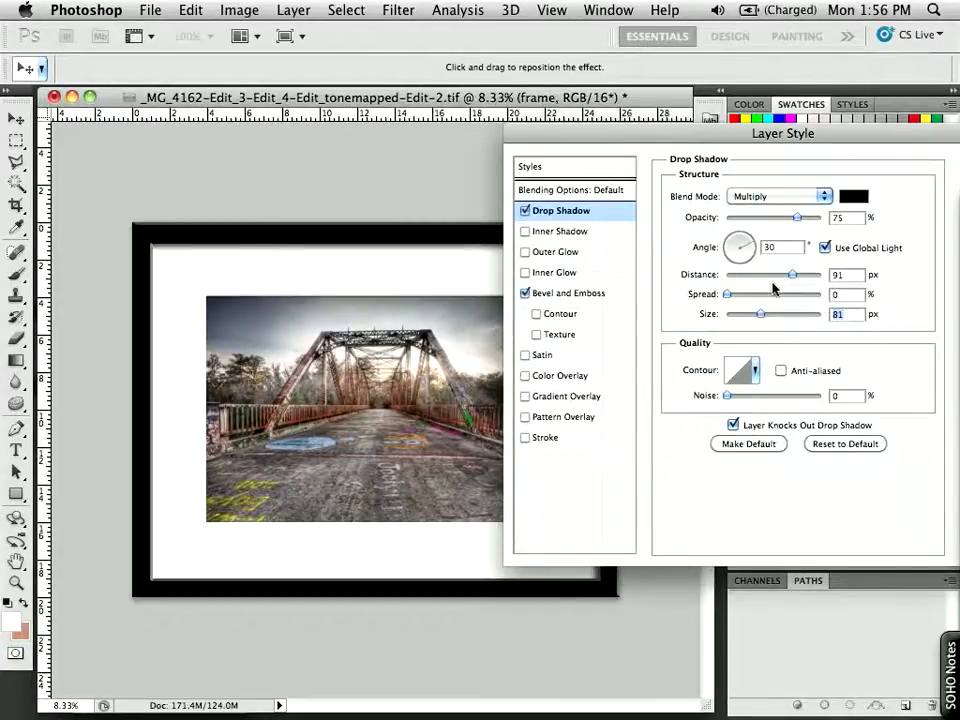
{"action": "left_click_drag", "start_coordinate": [790, 280], "coordinate": [786, 271]}
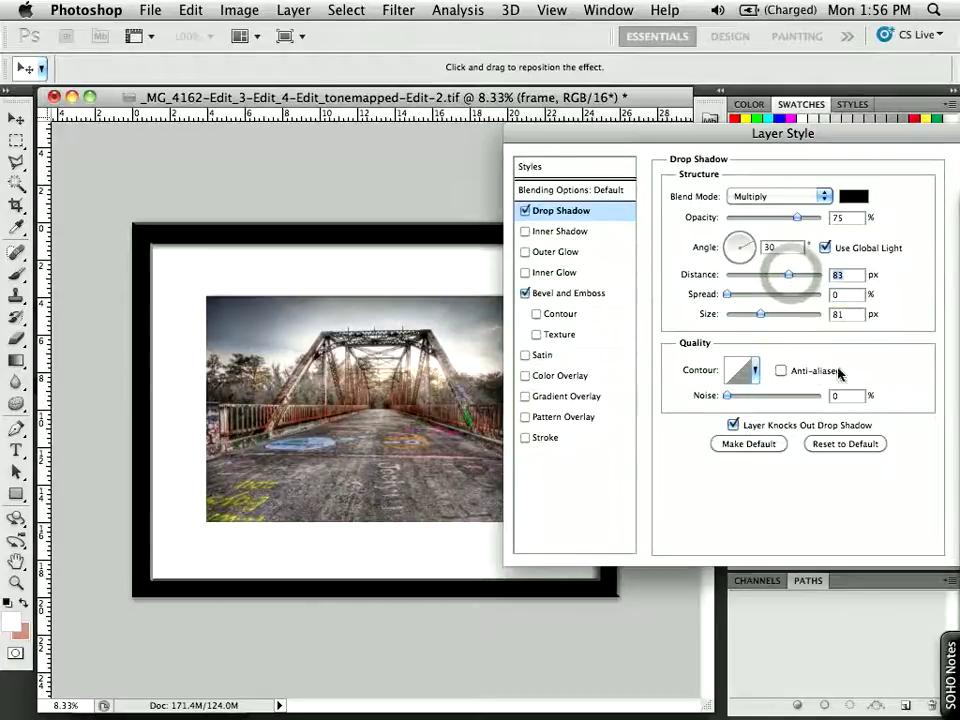
{"action": "left_click_drag", "start_coordinate": [887, 141], "coordinate": [688, 163]}
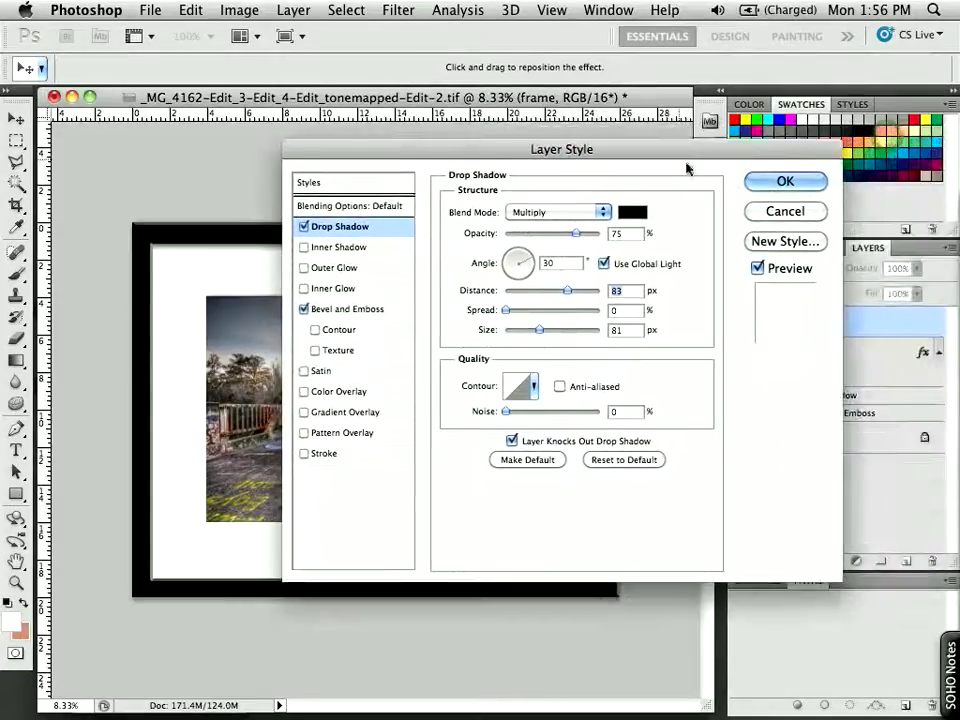
{"action": "left_click", "coordinate": [784, 180]}
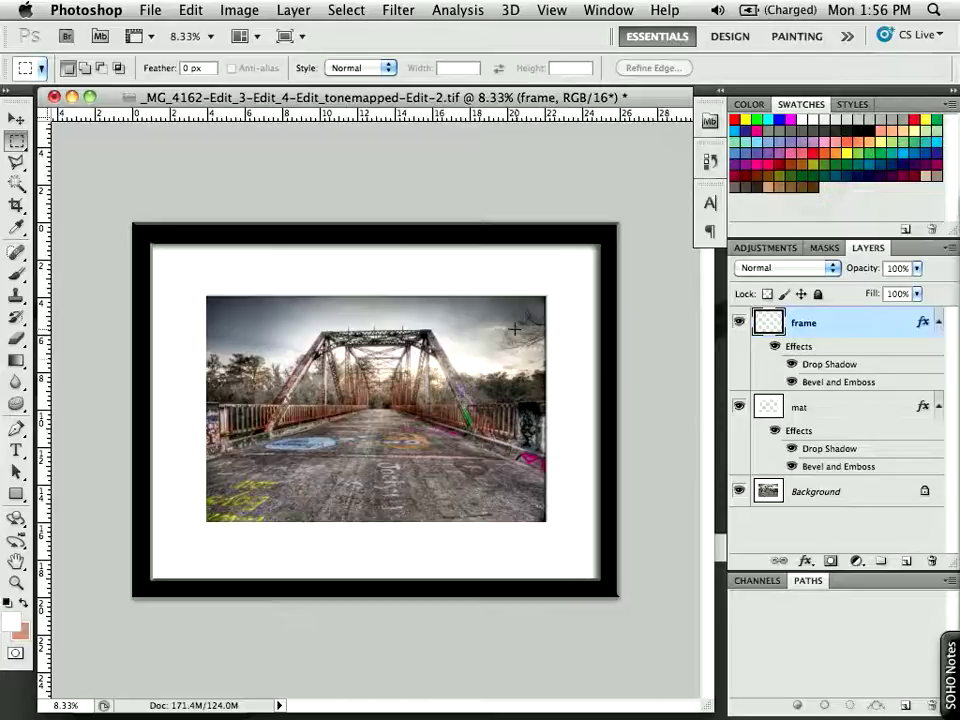